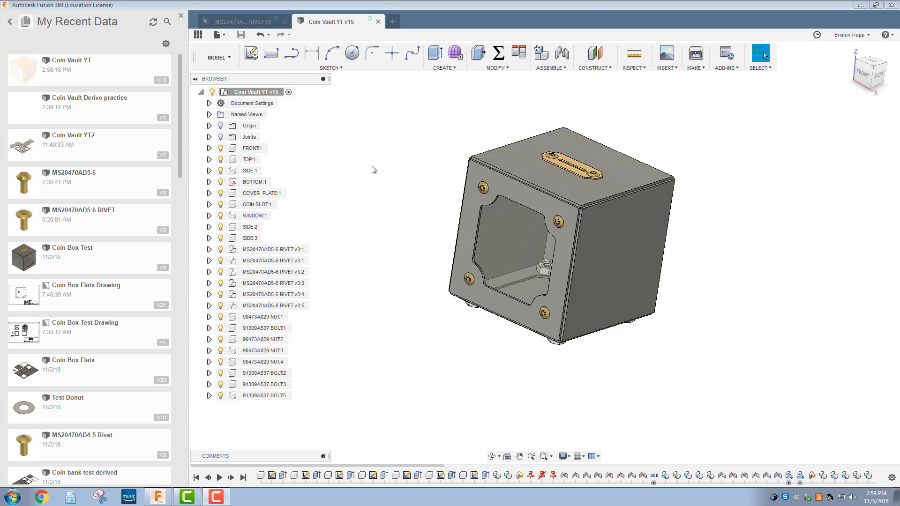
- Create a new design, save it as "Coin Vault Derived YT" in the master project folder, and hide the recent files list
{"action": "left_click", "coordinate": [392, 21]}
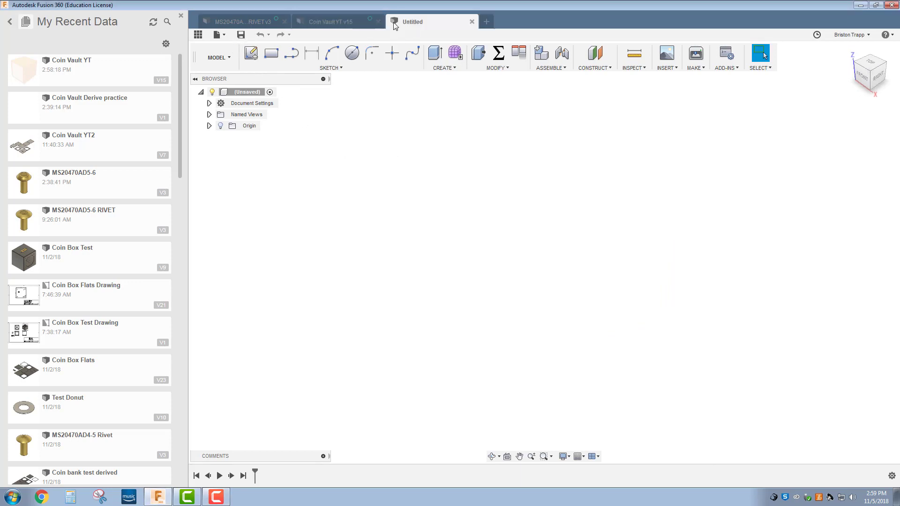
{"action": "left_click", "coordinate": [241, 35]}
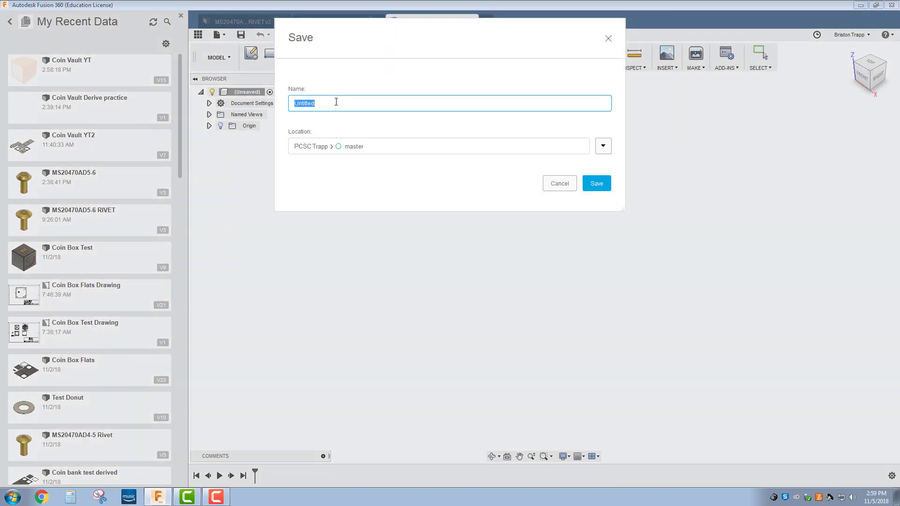
{"action": "left_click_drag", "start_coordinate": [336, 101], "coordinate": [285, 102]}
{"action": "type", "text": "Coin Vault Derived YT"}
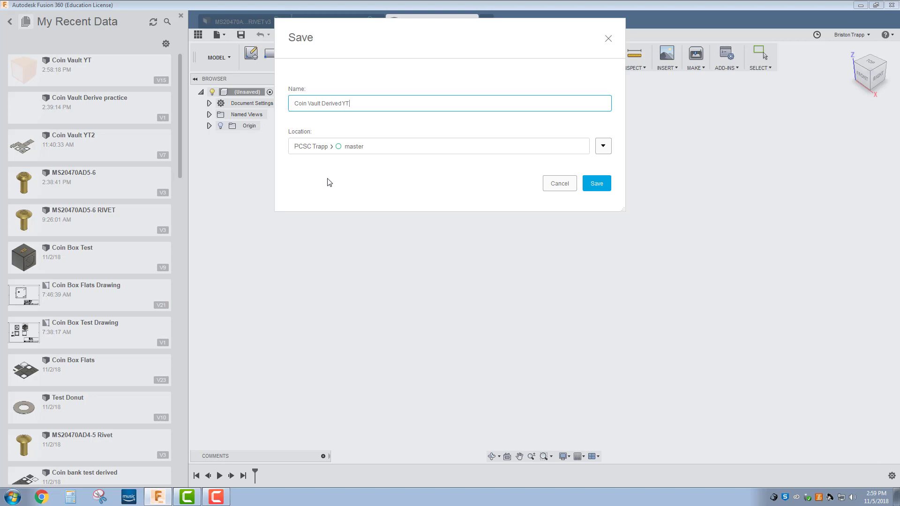
{"action": "left_click", "coordinate": [599, 186]}
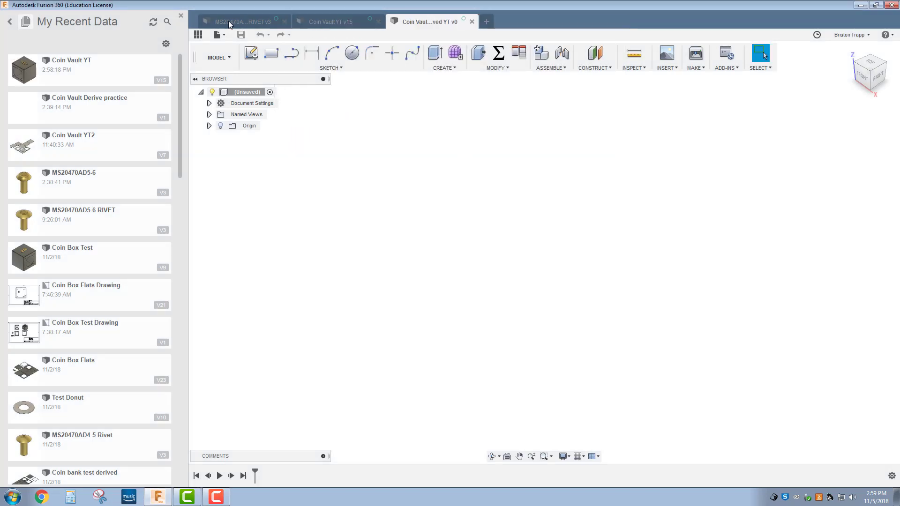
{"action": "left_click", "coordinate": [181, 16]}
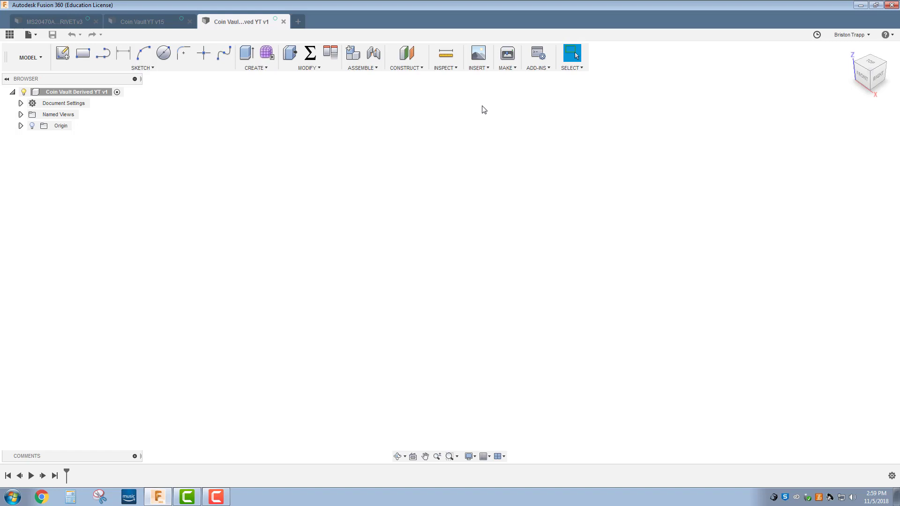
- Start an Insert Derive with the Coin Vault YT design as the source
{"action": "left_click", "coordinate": [483, 70]}
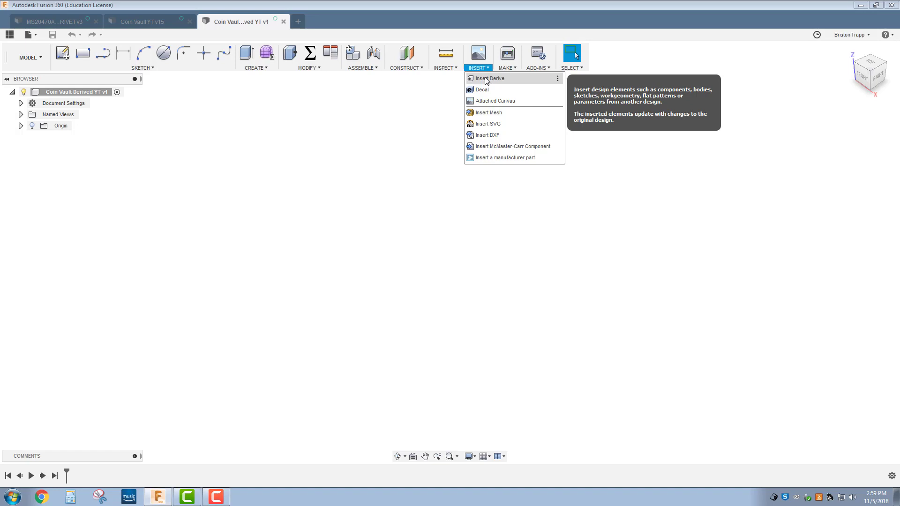
{"action": "left_click", "coordinate": [486, 80]}
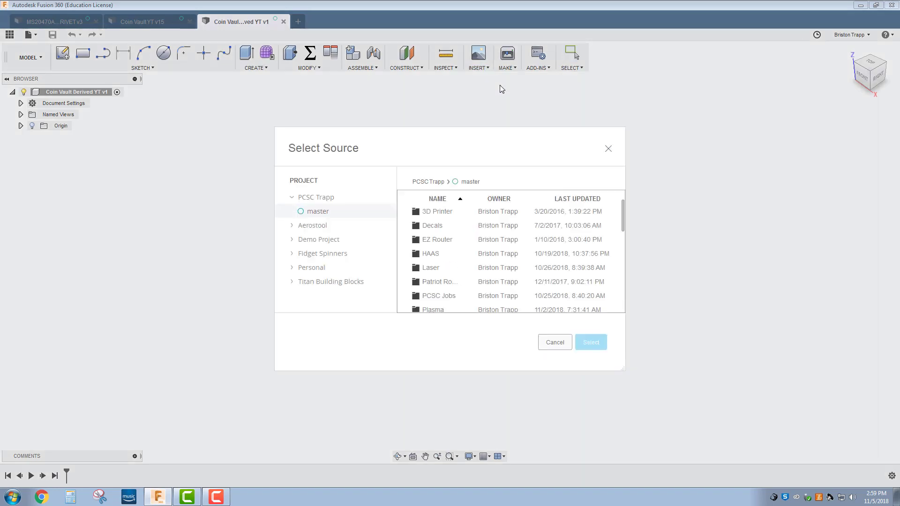
{"action": "left_click_drag", "start_coordinate": [624, 372], "coordinate": [772, 406]}
{"action": "left_click_drag", "start_coordinate": [775, 223], "coordinate": [770, 297]}
{"action": "left_click", "coordinate": [511, 313]}
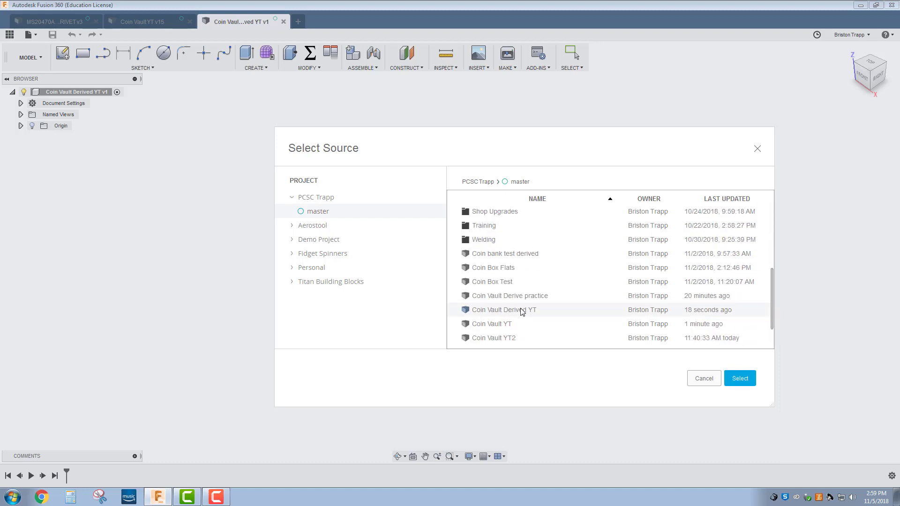
{"action": "left_click", "coordinate": [500, 325]}
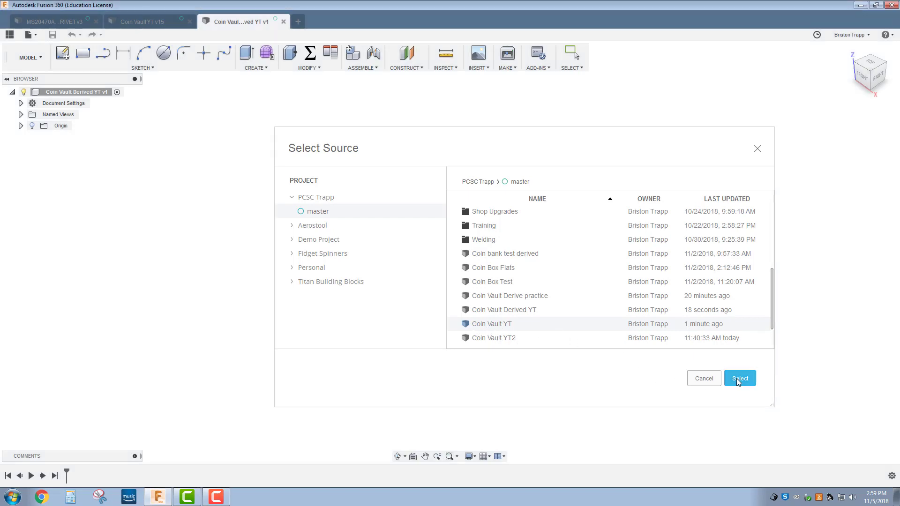
{"action": "left_click", "coordinate": [735, 378]}
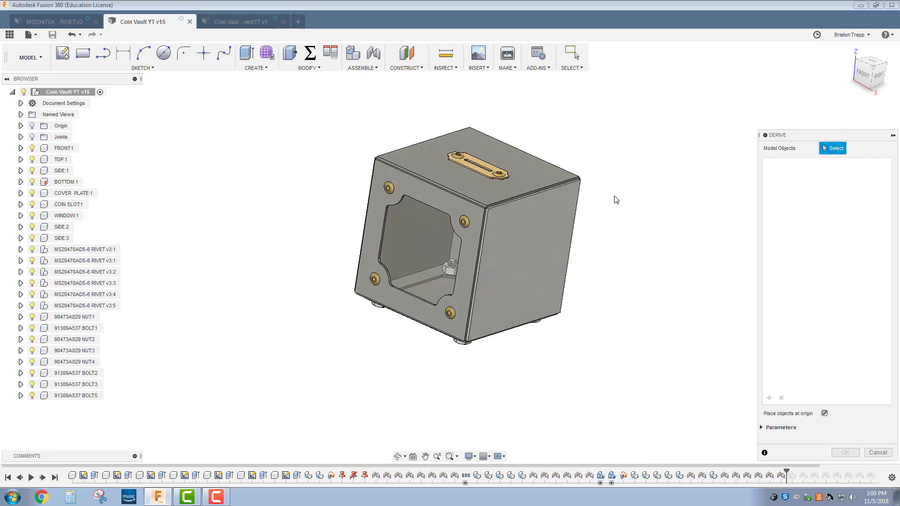
- Select the coin vault's top, window, front, adjacent side and coin slot bodies as model objects to derive
{"action": "left_click_drag", "start_coordinate": [771, 137], "coordinate": [667, 81]}
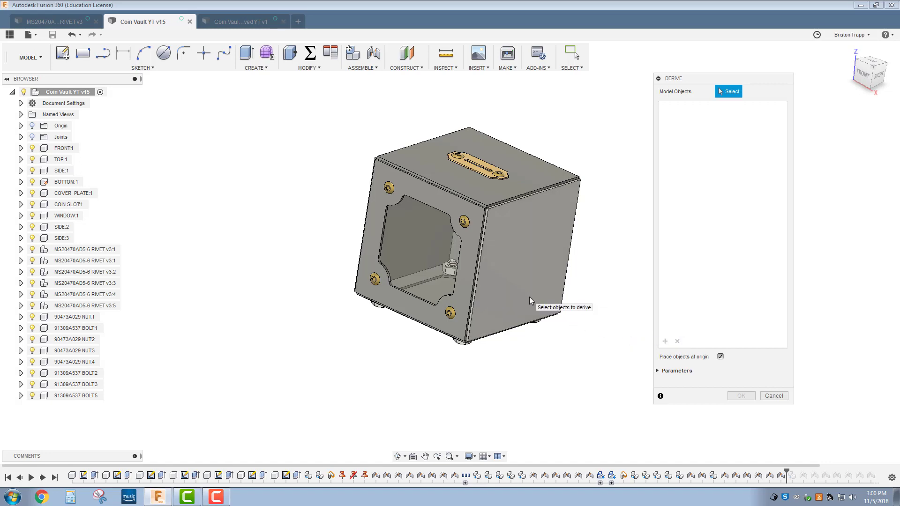
{"action": "left_click", "coordinate": [450, 176]}
{"action": "left_click", "coordinate": [478, 214]}
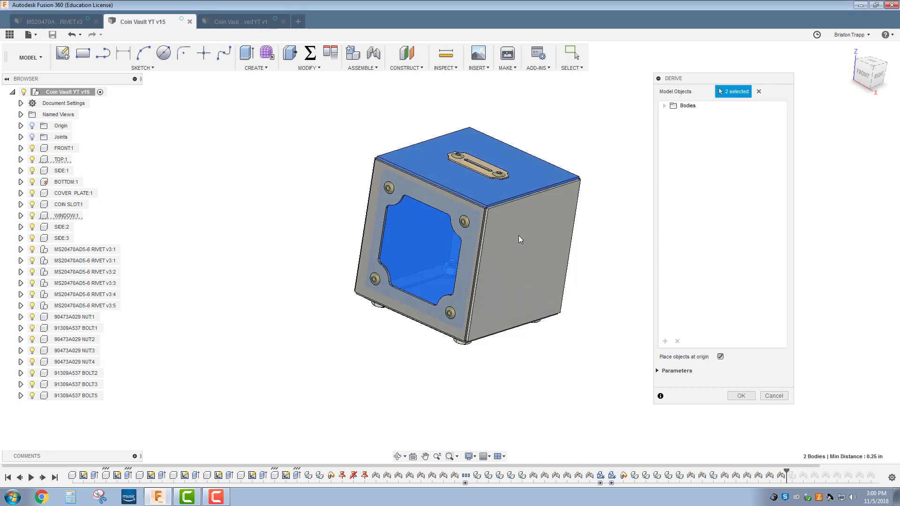
{"action": "left_click", "coordinate": [453, 209]}
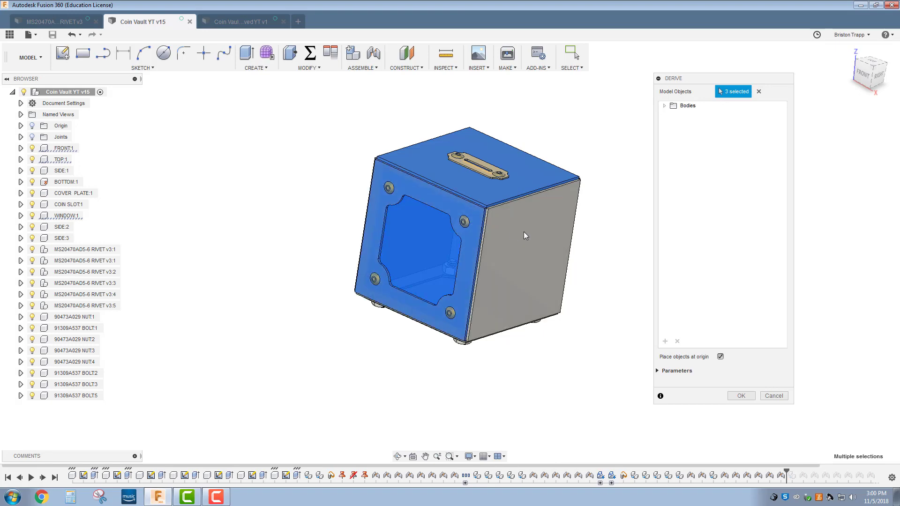
{"action": "left_click", "coordinate": [561, 232]}
{"action": "scroll", "coordinate": [487, 168], "scroll_direction": "up", "scroll_amount": 2}
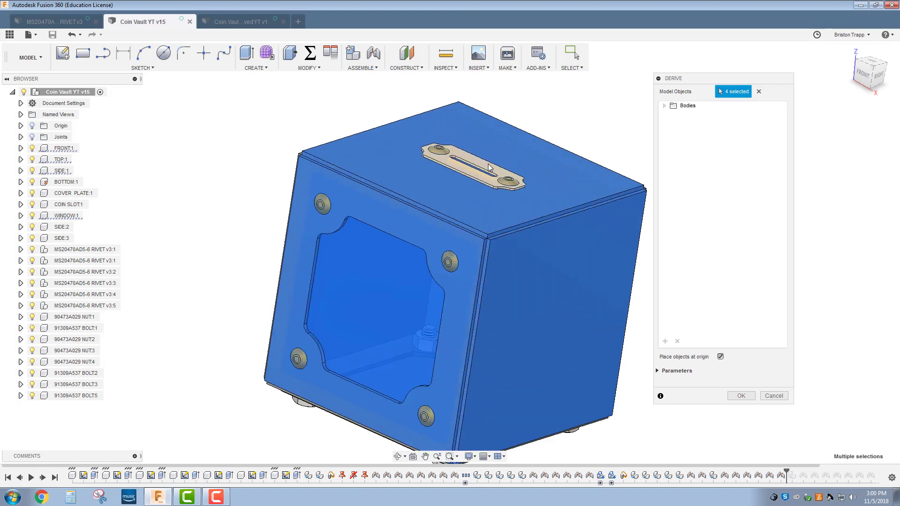
{"action": "left_click", "coordinate": [491, 169]}
{"action": "scroll", "coordinate": [575, 183], "scroll_direction": "up", "scroll_amount": 1}
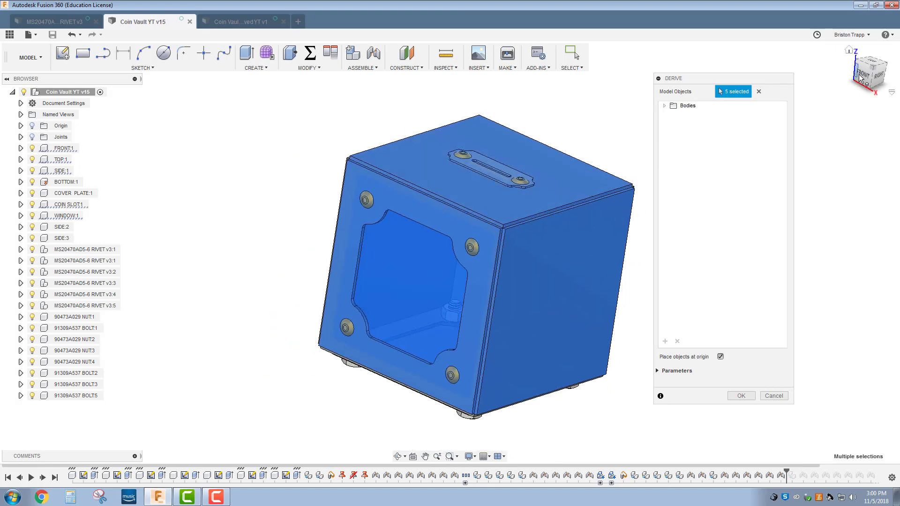
- Add the cover plate, bottom and remaining two side bodies to the selection, and complete the derive with objects placed at the origin
{"action": "middle_click_drag", "start_coordinate": [773, 94], "coordinate": [603, 176], "text": "shift"}
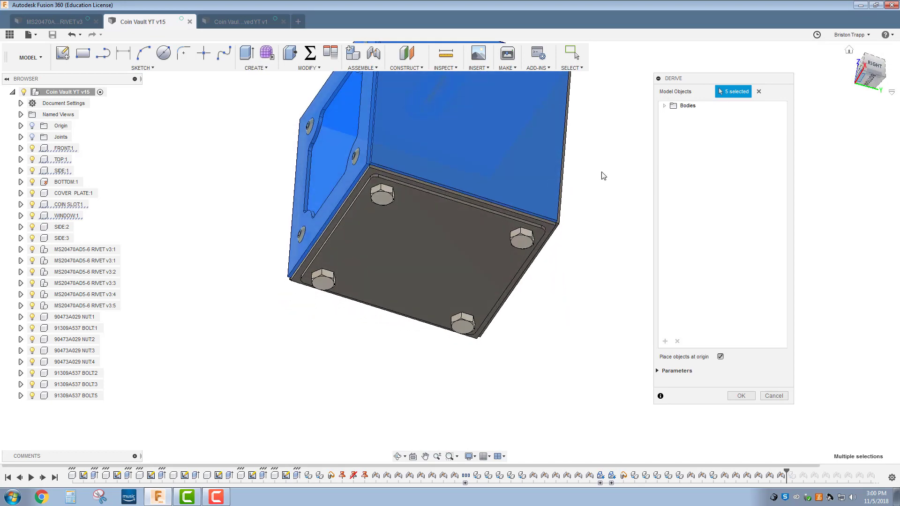
{"action": "left_click", "coordinate": [390, 244]}
{"action": "scroll", "coordinate": [349, 212], "scroll_direction": "up", "scroll_amount": 3}
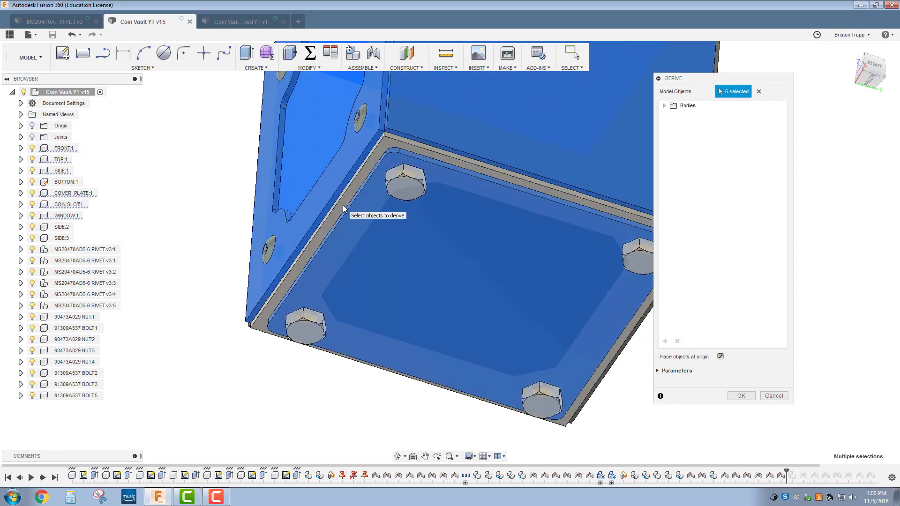
{"action": "left_click", "coordinate": [343, 205]}
{"action": "scroll", "coordinate": [342, 205], "scroll_direction": "down", "scroll_amount": 3}
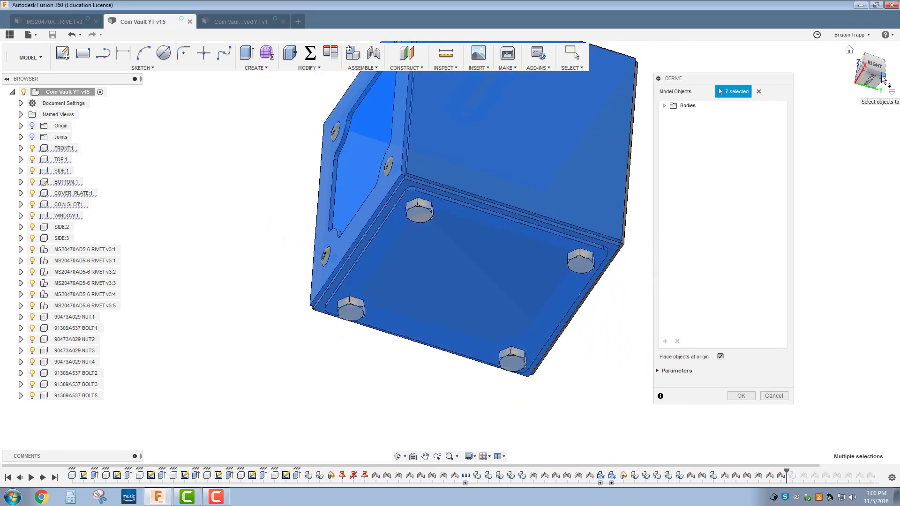
{"action": "middle_click_drag", "start_coordinate": [862, 93], "coordinate": [857, 159], "text": "shift"}
{"action": "middle_click_drag", "start_coordinate": [449, 253], "coordinate": [445, 251], "text": "shift"}
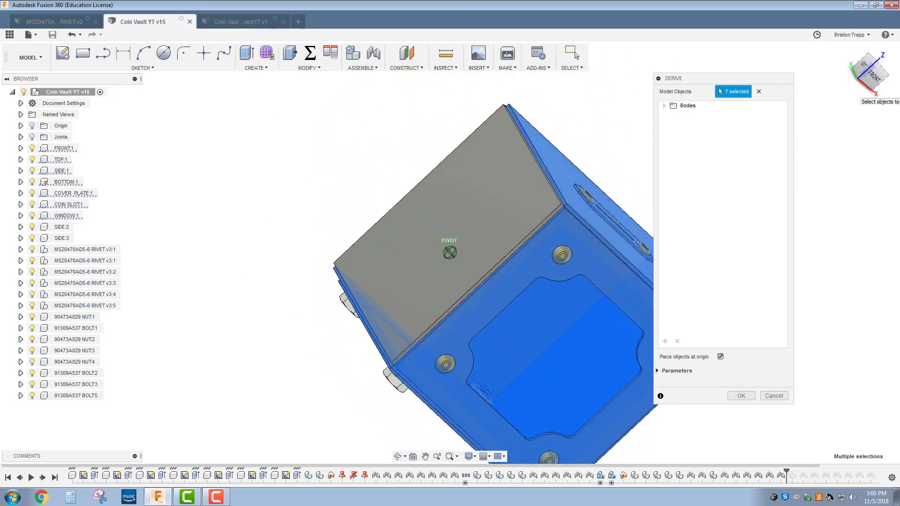
{"action": "left_click", "coordinate": [508, 203]}
{"action": "mouse_move", "coordinate": [873, 75]}
{"action": "left_mouse_down"}
{"action": "mouse_move", "coordinate": [885, 81]}
{"action": "mouse_move", "coordinate": [875, 92]}
{"action": "left_mouse_up"}
{"action": "left_click", "coordinate": [358, 195]}
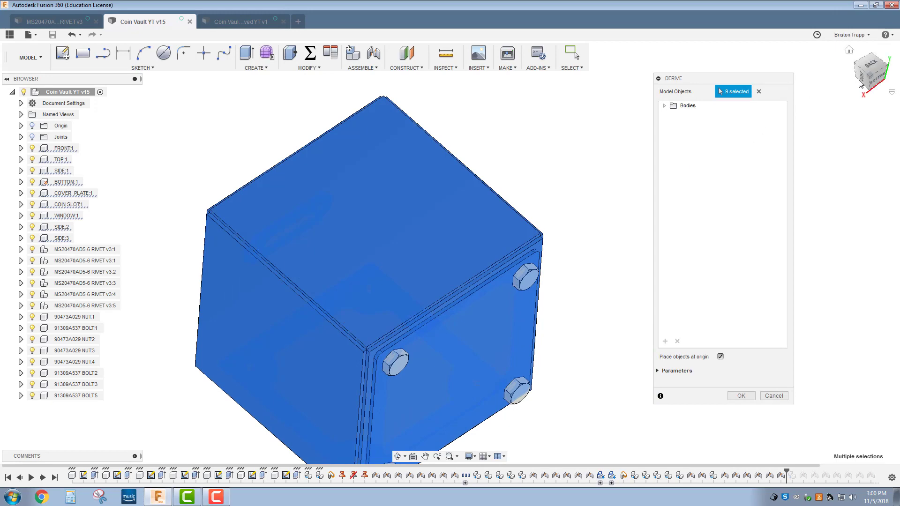
{"action": "mouse_move", "coordinate": [449, 253]}
{"action": "middle_mouse_down", "text": "shift"}
{"action": "mouse_move", "coordinate": [496, 269]}
{"action": "mouse_move", "coordinate": [586, 249]}
{"action": "middle_mouse_up", "text": "shift"}
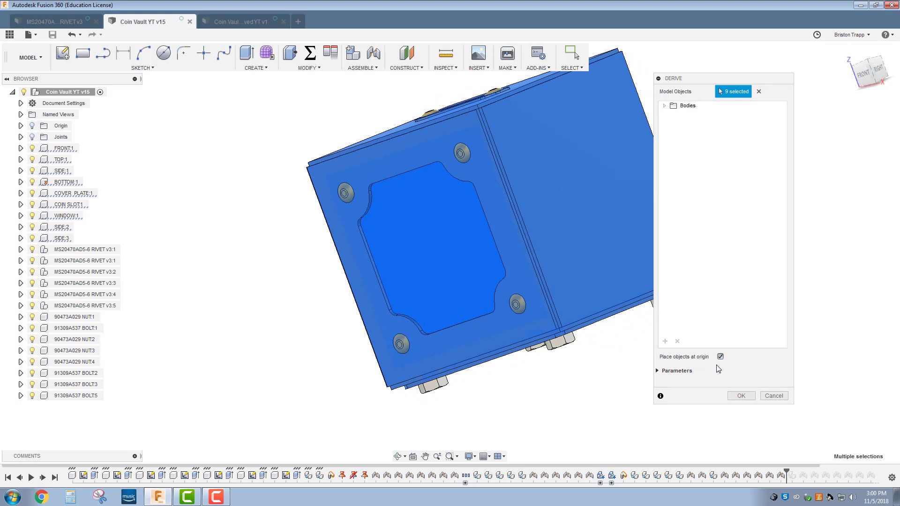
{"action": "left_click", "coordinate": [739, 396]}
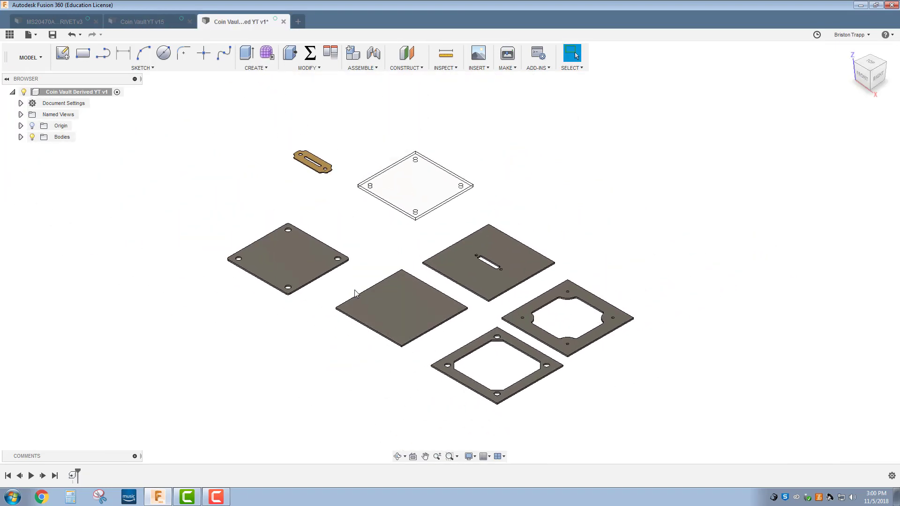
- View the derived flat plates from the top and compare them with the assembled Coin Vault YT design
{"action": "left_click", "coordinate": [870, 64]}
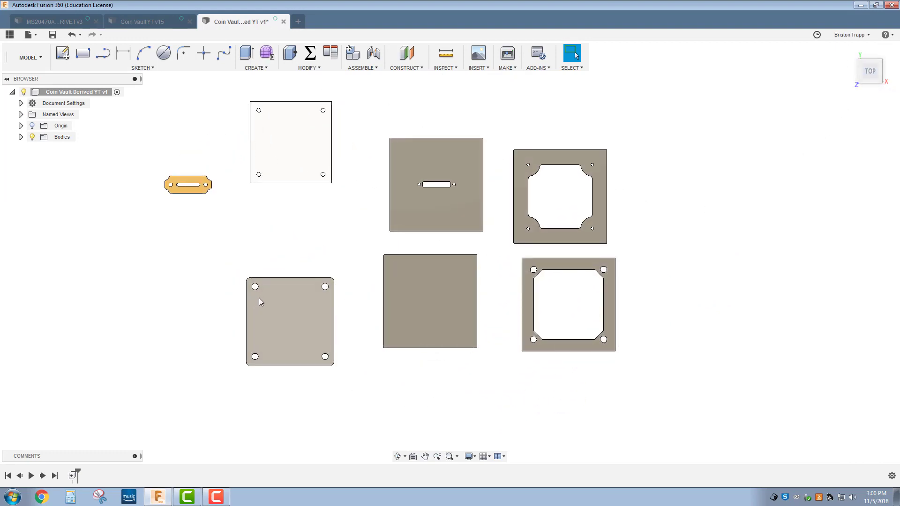
{"action": "left_click", "coordinate": [126, 23]}
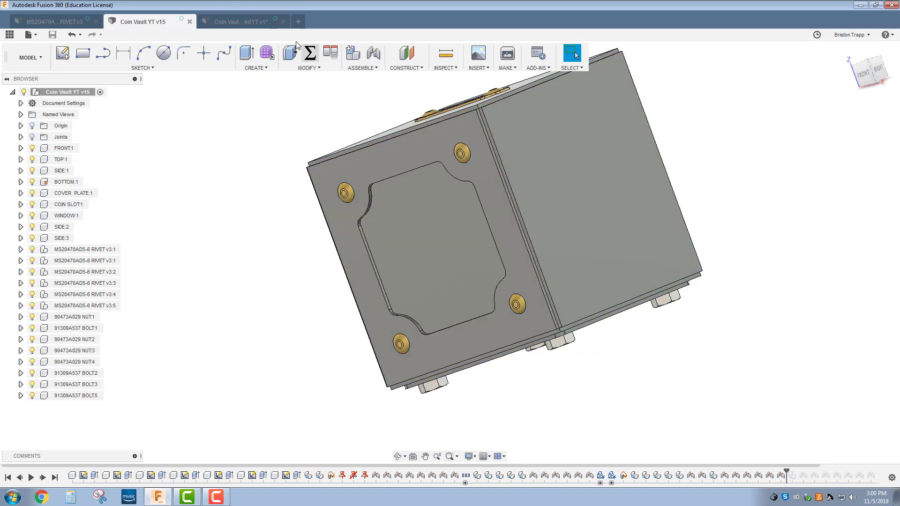
{"action": "left_click", "coordinate": [257, 24]}
{"action": "scroll", "coordinate": [670, 307], "scroll_direction": "down", "scroll_amount": 5}
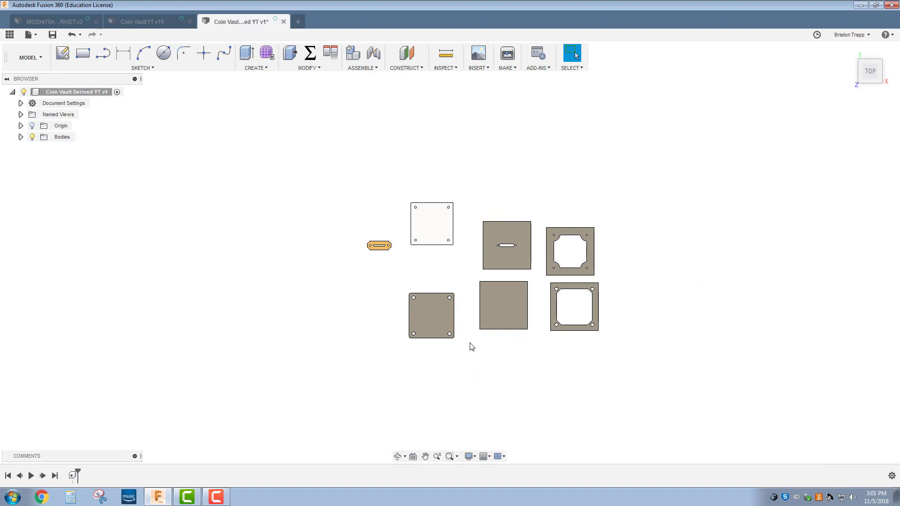
{"action": "scroll", "coordinate": [482, 363], "scroll_direction": "up", "scroll_amount": 2}
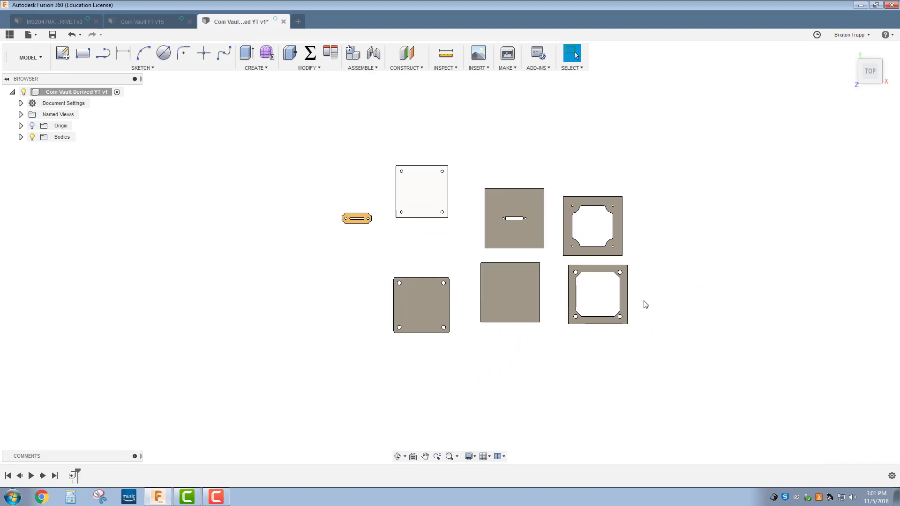
{"action": "scroll", "coordinate": [643, 304], "scroll_direction": "up", "scroll_amount": 2}
{"action": "scroll", "coordinate": [645, 299], "scroll_direction": "up", "scroll_amount": 1}
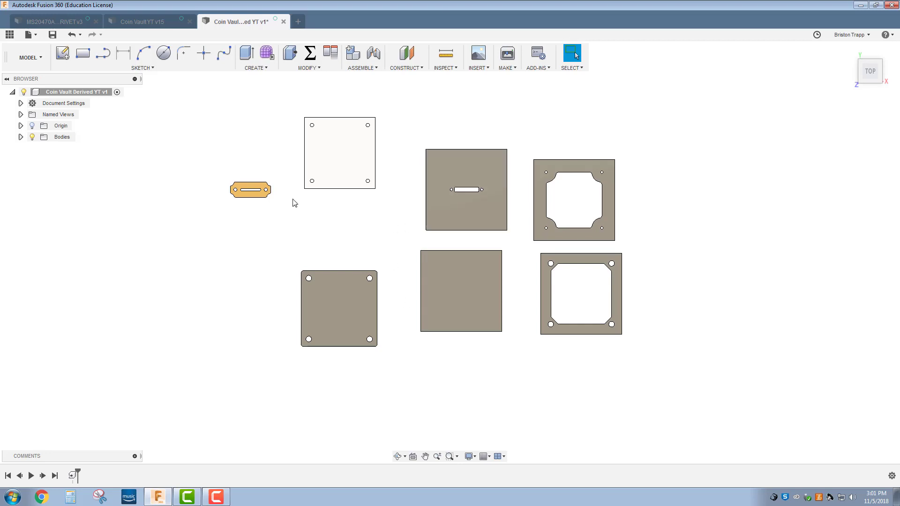
- Expand the derived bodies and highlight them one by one to match each to its plate and check for overlapping blanks
{"action": "left_click", "coordinate": [20, 137]}
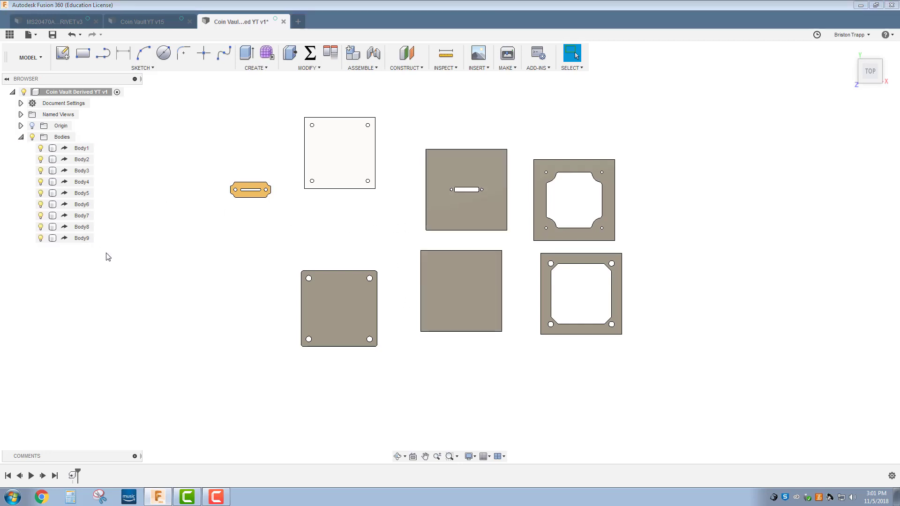
{"action": "scroll", "coordinate": [412, 170], "scroll_direction": "up", "scroll_amount": 1}
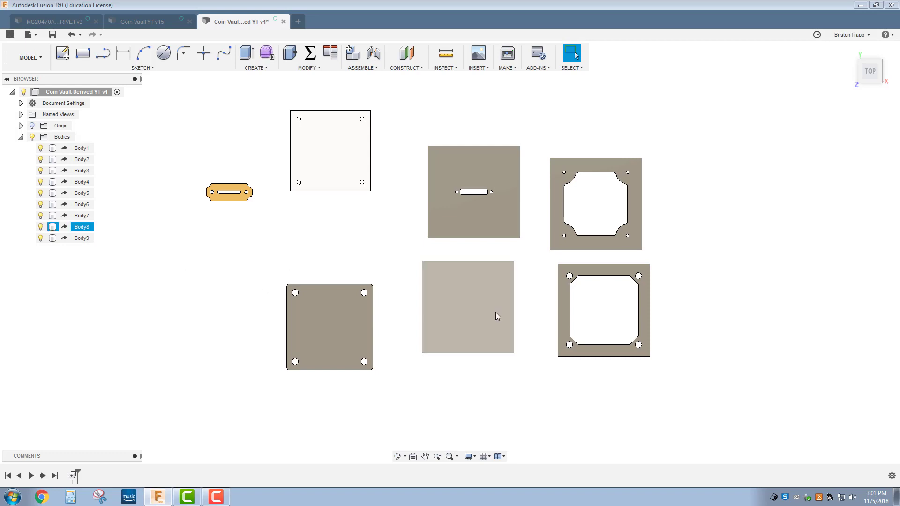
{"action": "left_click", "coordinate": [89, 150]}
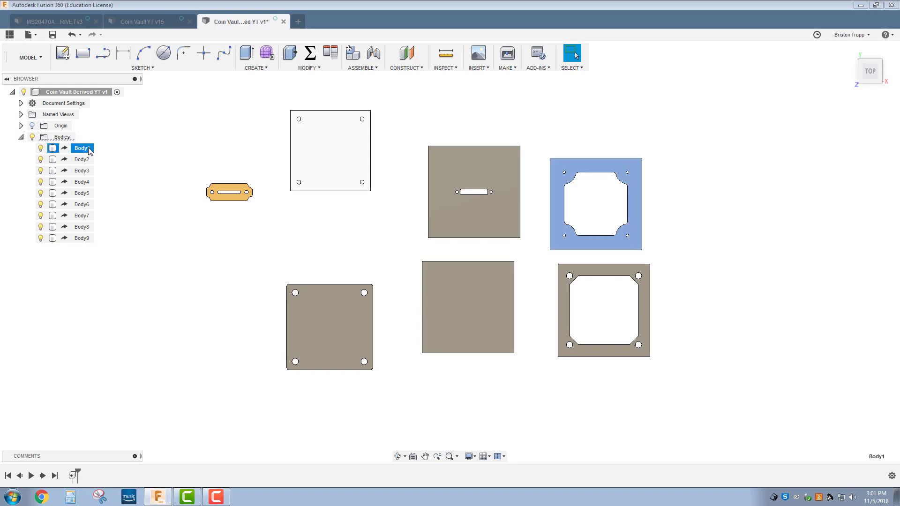
{"action": "left_click", "coordinate": [87, 150]}
{"action": "left_click", "coordinate": [87, 151]}
{"action": "left_click", "coordinate": [86, 152]}
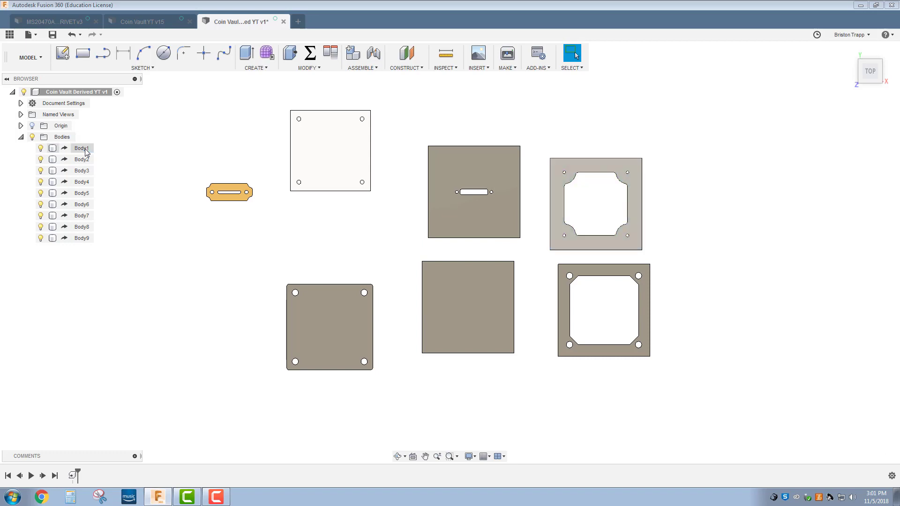
{"action": "right_click", "coordinate": [86, 152]}
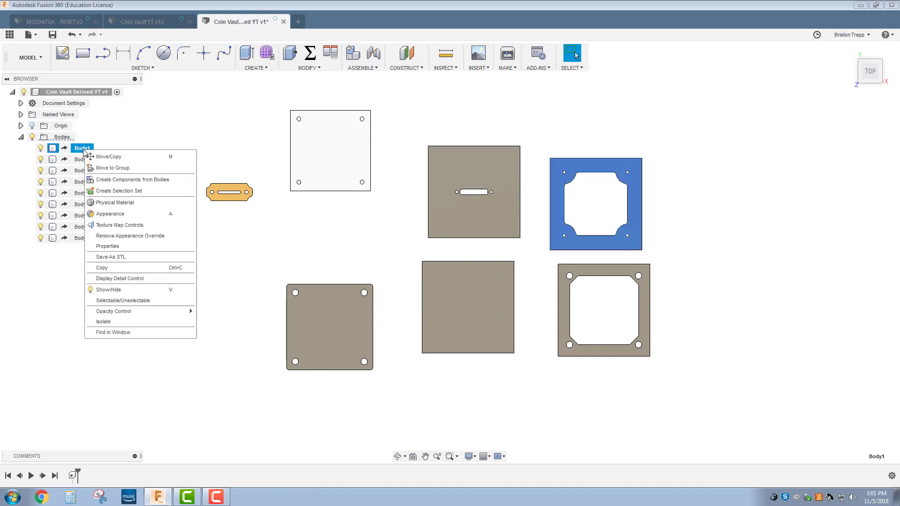
{"action": "left_click", "coordinate": [80, 153]}
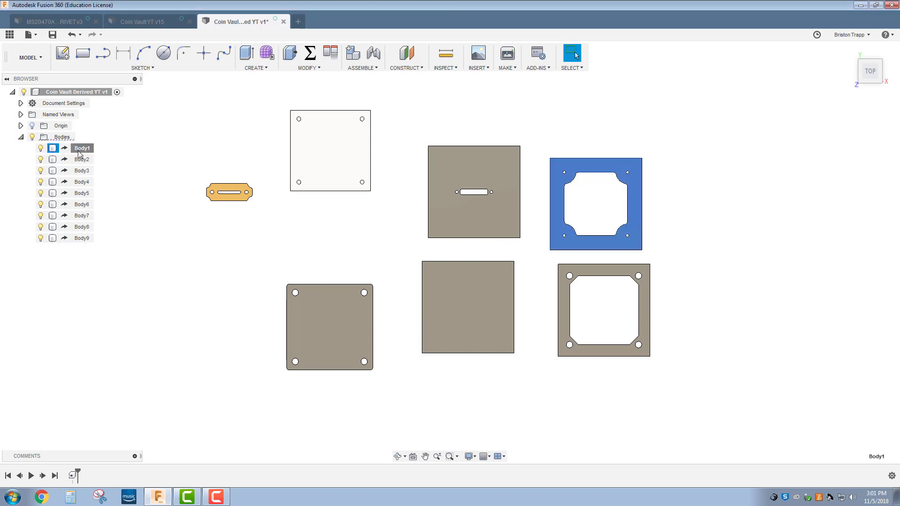
{"action": "left_click", "coordinate": [80, 154]}
{"action": "left_click", "coordinate": [83, 155]}
{"action": "left_click", "coordinate": [82, 160]}
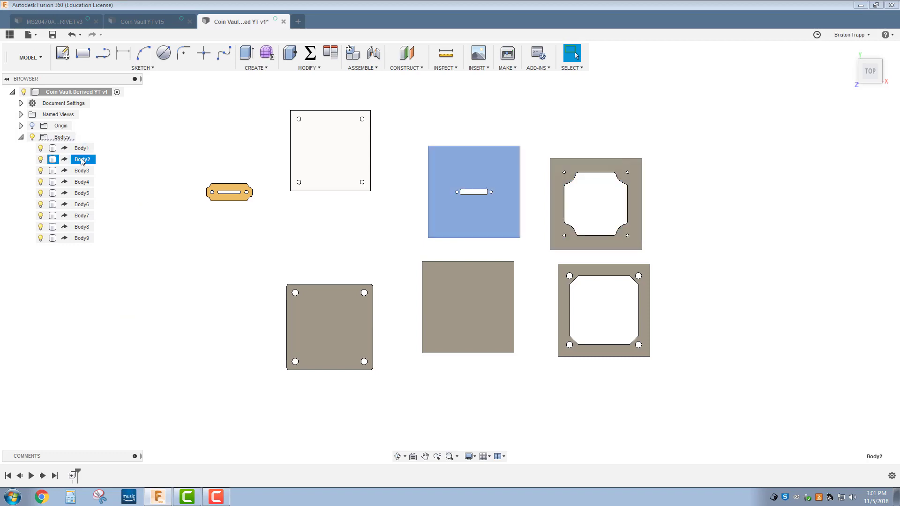
{"action": "left_click", "coordinate": [83, 171]}
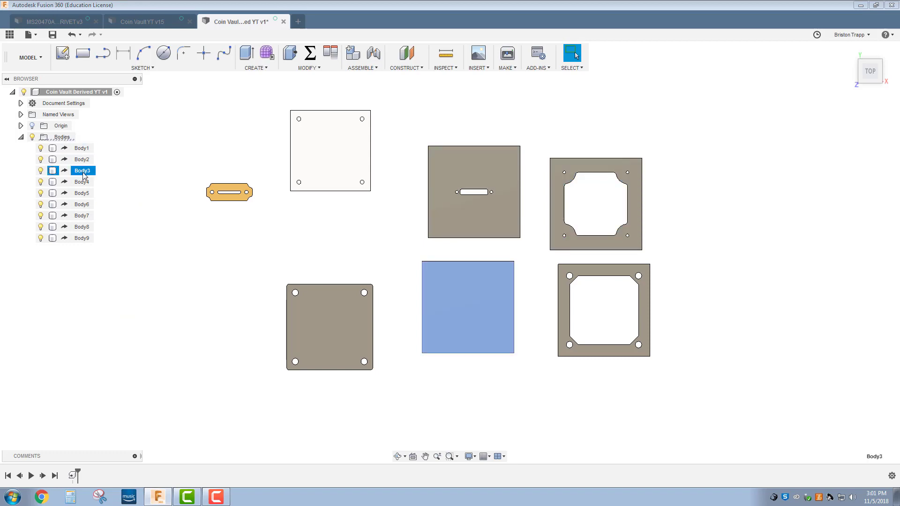
{"action": "left_click", "coordinate": [83, 216]}
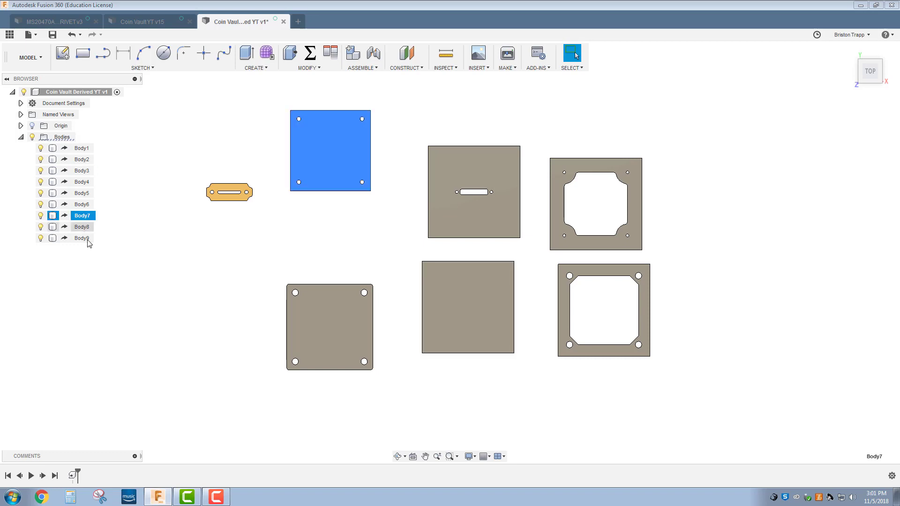
{"action": "left_click", "coordinate": [82, 216]}
{"action": "left_click", "coordinate": [83, 217]}
{"action": "left_click", "coordinate": [82, 228]}
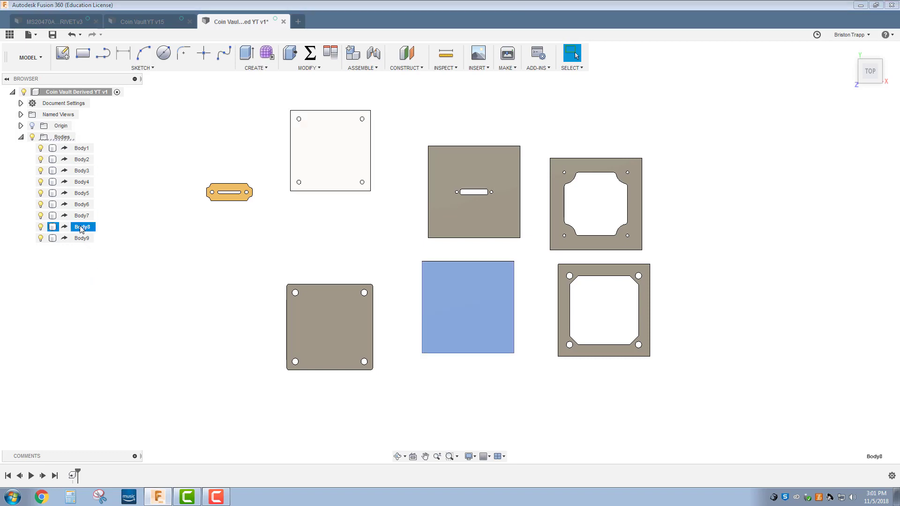
{"action": "left_click", "coordinate": [82, 228]}
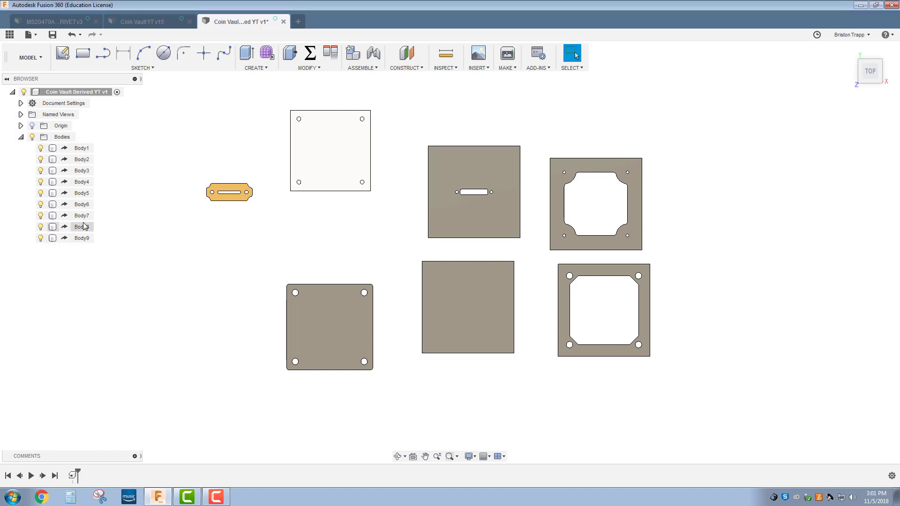
- Move Body8 along X from the stacked blank plates to the empty space beyond the frame plate with chamfered inner corners
{"action": "left_click", "coordinate": [83, 227]}
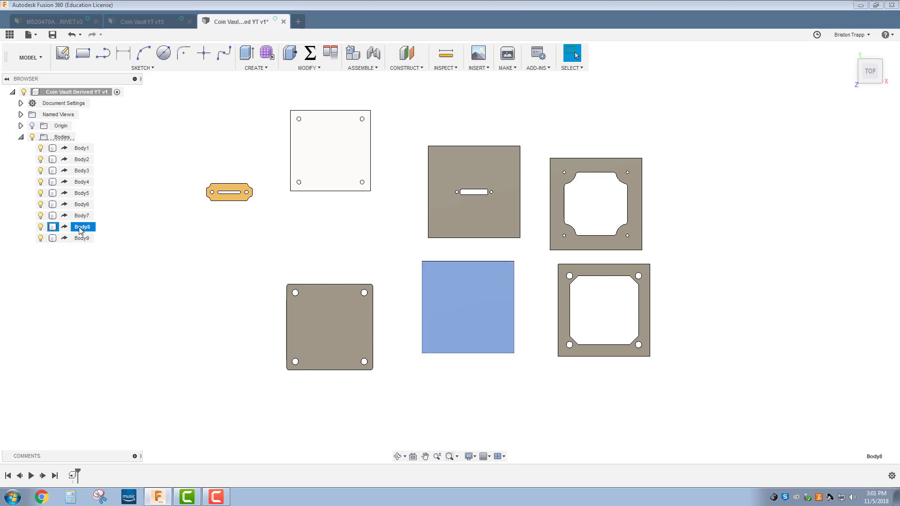
{"action": "right_click", "coordinate": [81, 228]}
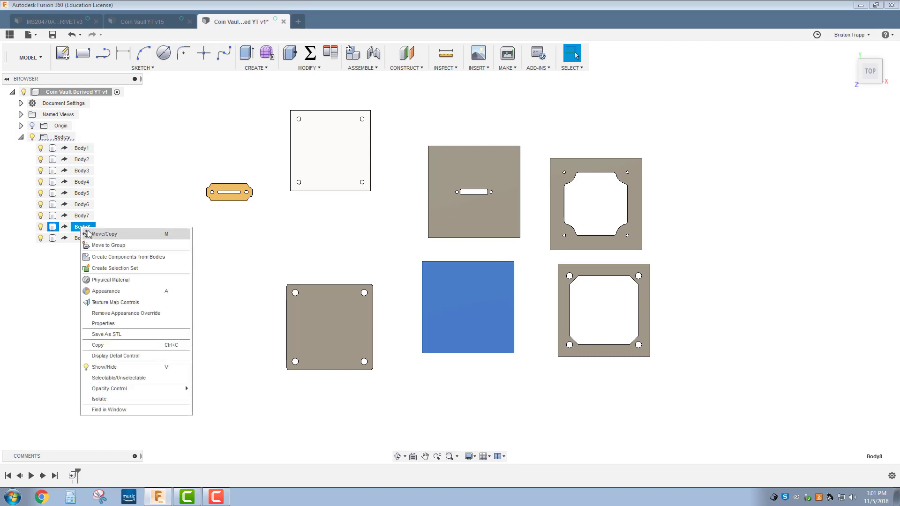
{"action": "left_click", "coordinate": [92, 234]}
{"action": "left_click_drag", "start_coordinate": [449, 353], "coordinate": [709, 352]}
{"action": "left_click", "coordinate": [846, 314]}
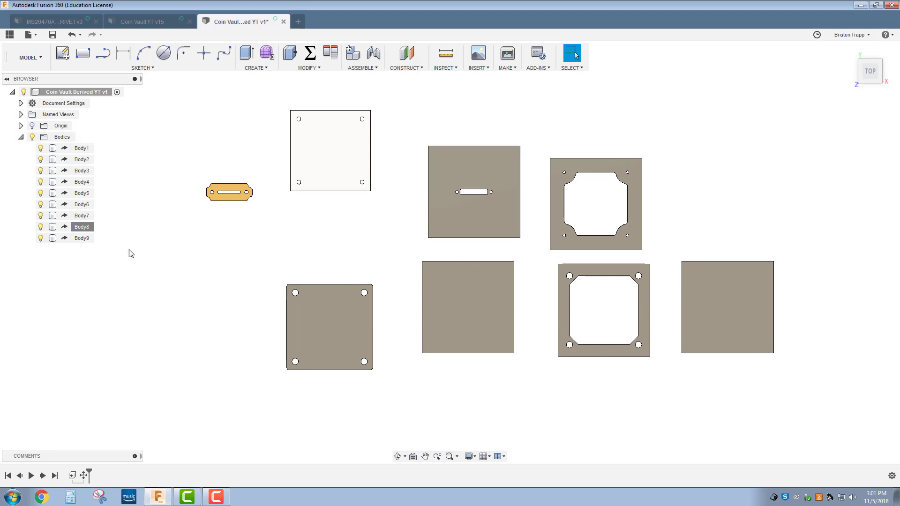
- Move Body9 off the remaining stack by about 11.99 in along X and about 5.67 in along Y
{"action": "left_click", "coordinate": [82, 239]}
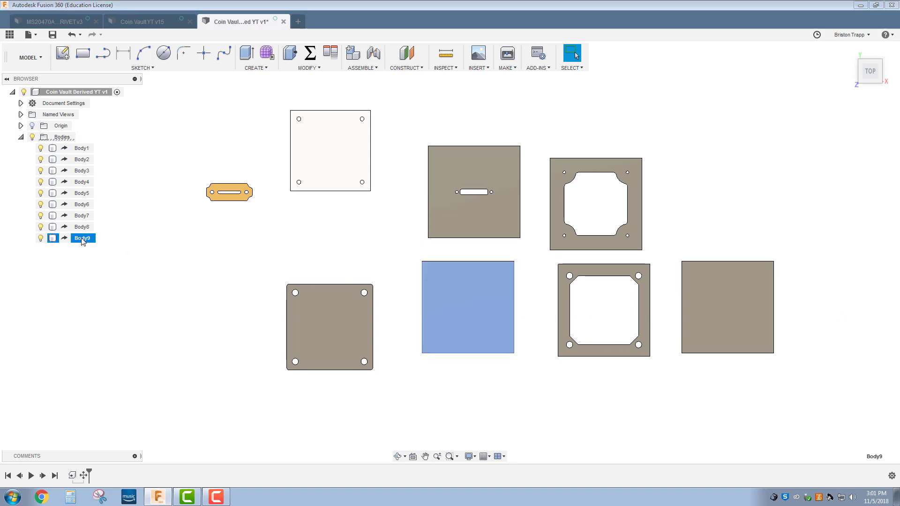
{"action": "right_click", "coordinate": [82, 240]}
{"action": "left_click", "coordinate": [99, 246]}
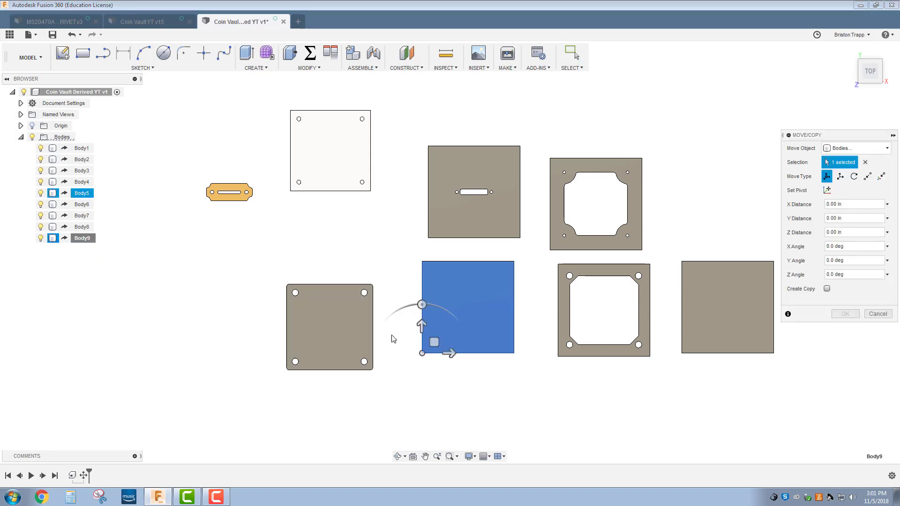
{"action": "left_click_drag", "start_coordinate": [449, 352], "coordinate": [724, 352]}
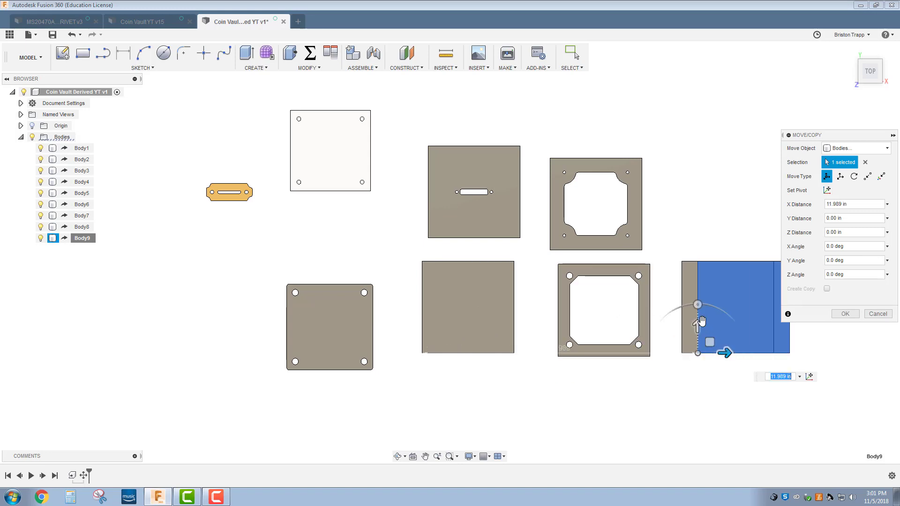
{"action": "left_click_drag", "start_coordinate": [701, 321], "coordinate": [708, 226]}
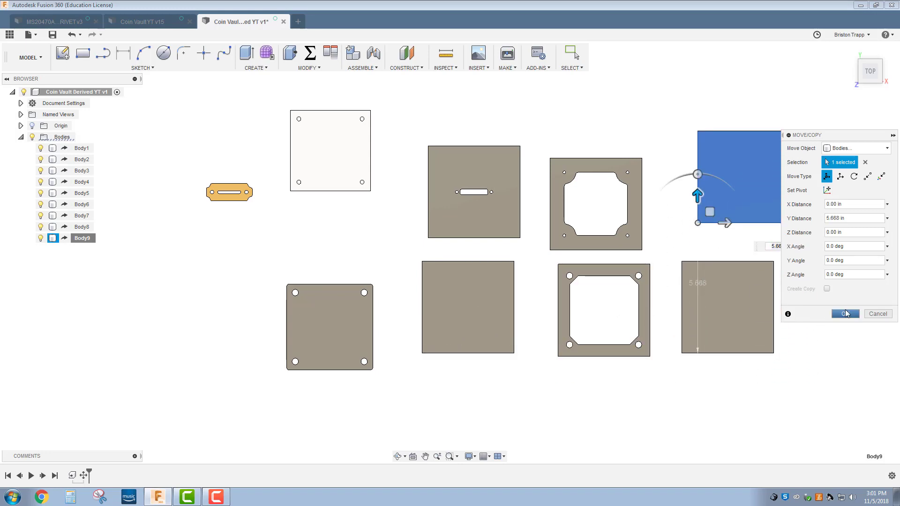
{"action": "left_click", "coordinate": [845, 313]}
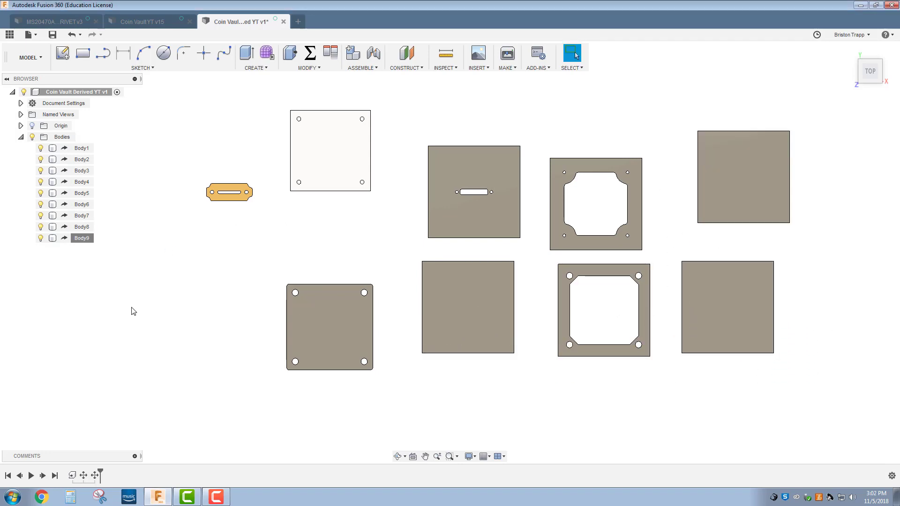
- Align the coin slot plate's (Body2) right edge to the facing left edge of the window plate (Body1)
{"action": "key", "text": "F6"}
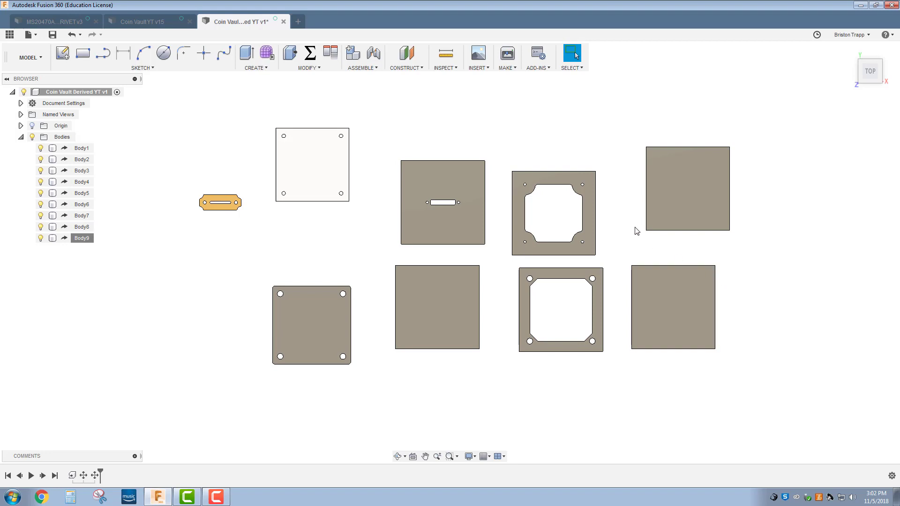
{"action": "scroll", "coordinate": [636, 230], "scroll_direction": "up", "scroll_amount": 1}
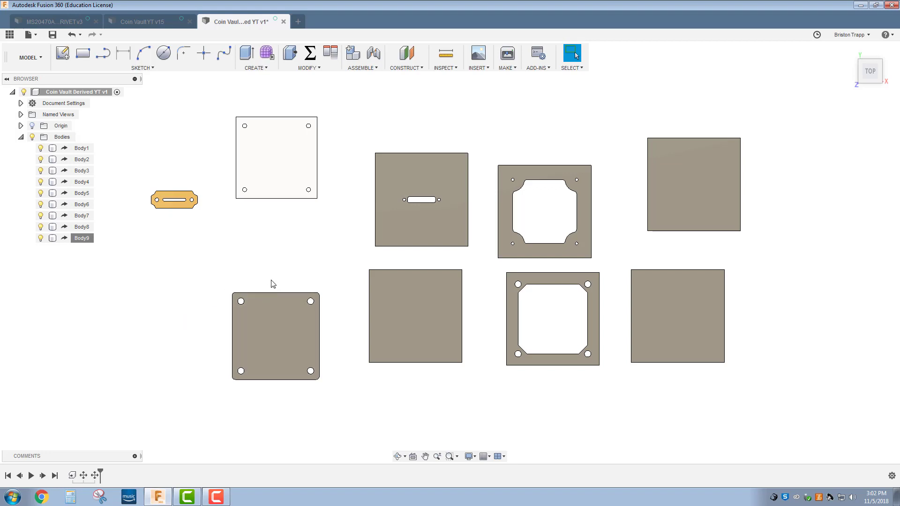
{"action": "scroll", "coordinate": [566, 261], "scroll_direction": "up", "scroll_amount": 2}
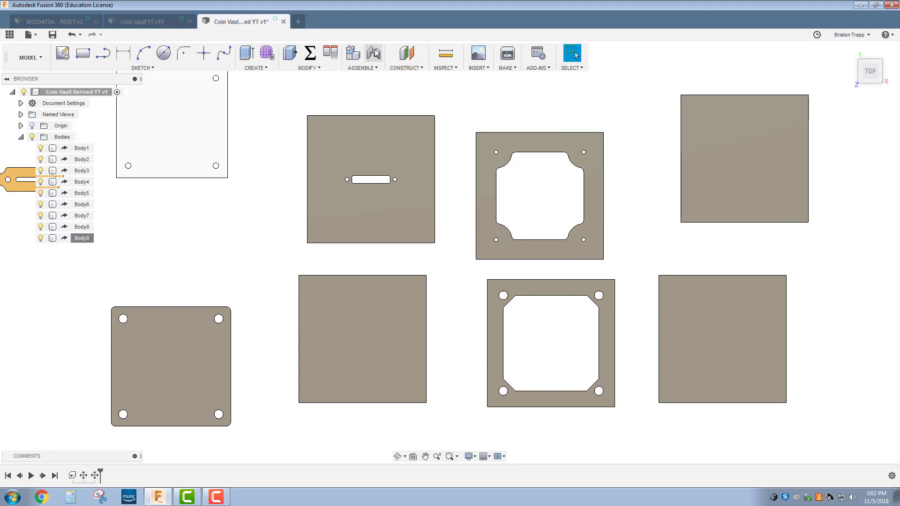
{"action": "left_click", "coordinate": [330, 53]}
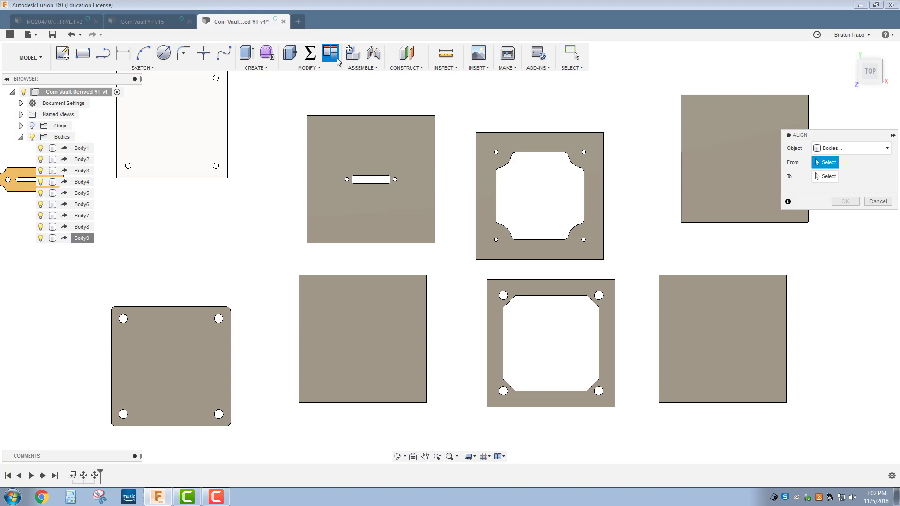
{"action": "left_click", "coordinate": [435, 169]}
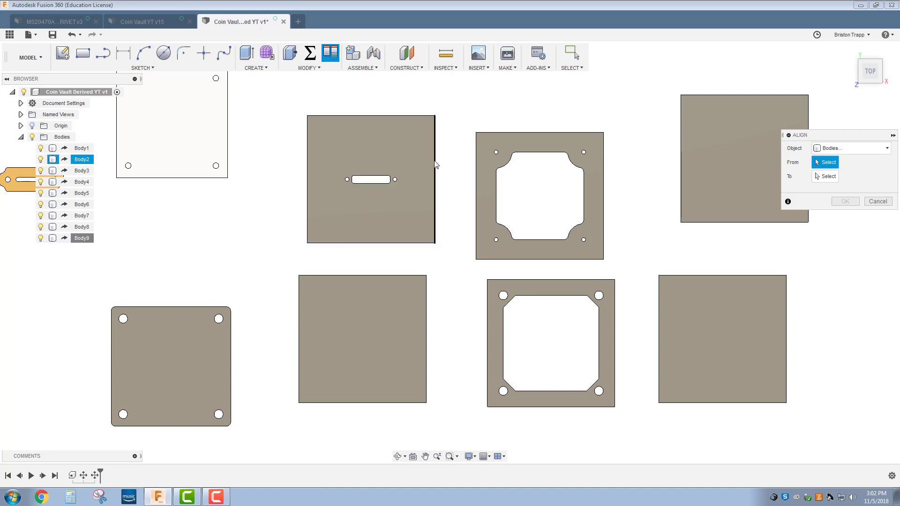
{"action": "left_click", "coordinate": [476, 164]}
{"action": "left_click", "coordinate": [843, 215]}
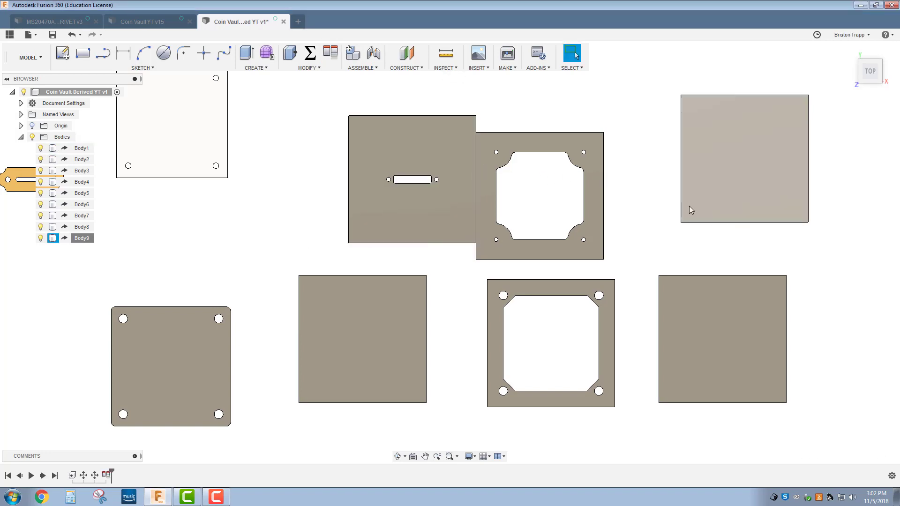
- Align the window plate's (Body1) right edge to the left edge of the blank plate Body9
{"action": "right_click", "coordinate": [613, 185]}
{"action": "left_click", "coordinate": [609, 169]}
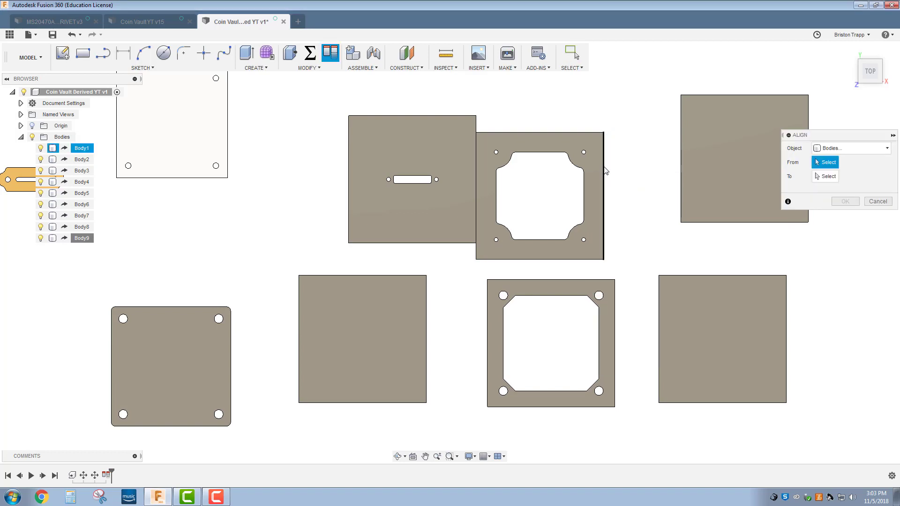
{"action": "left_click", "coordinate": [603, 168]}
{"action": "left_click", "coordinate": [681, 173]}
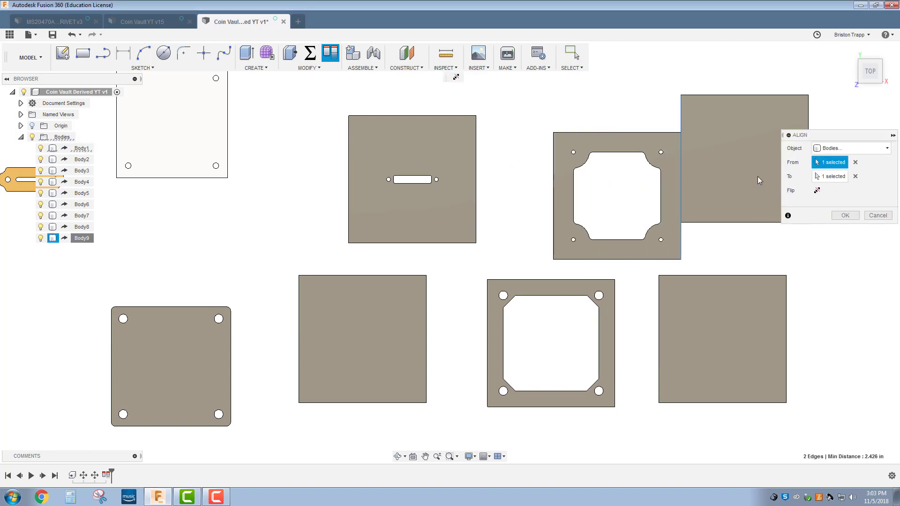
{"action": "left_click", "coordinate": [845, 216]}
- Realign the coin slot plate's right edge (Body2) to the moved window plate's left edge so the two plates touch
{"action": "right_click", "coordinate": [498, 177]}
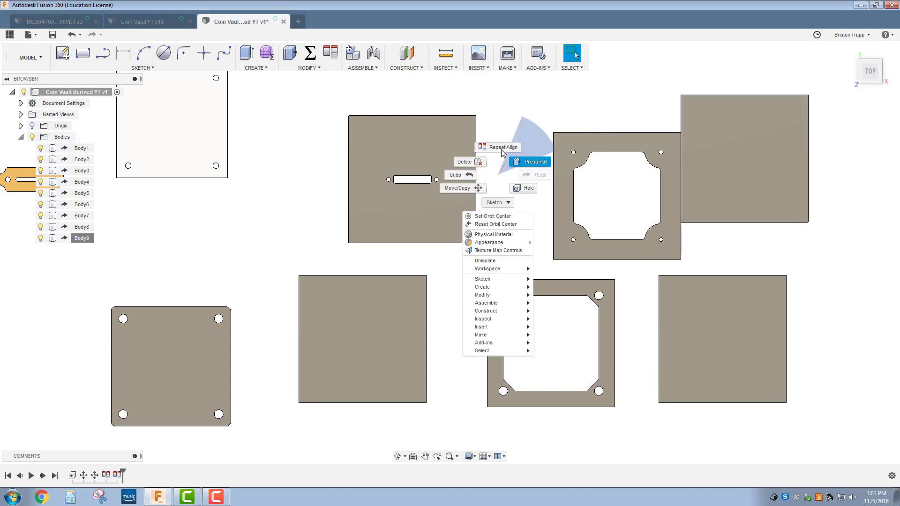
{"action": "left_click", "coordinate": [502, 148]}
{"action": "left_click", "coordinate": [476, 162]}
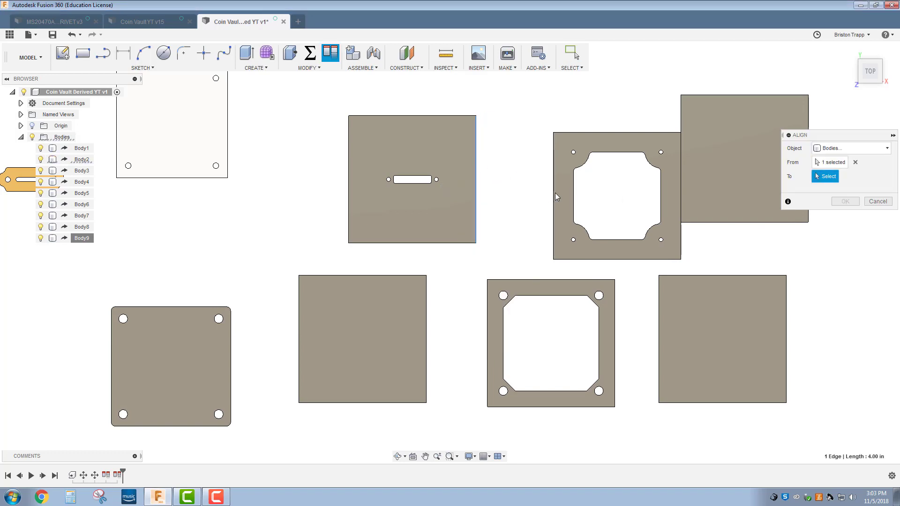
{"action": "left_click", "coordinate": [553, 186]}
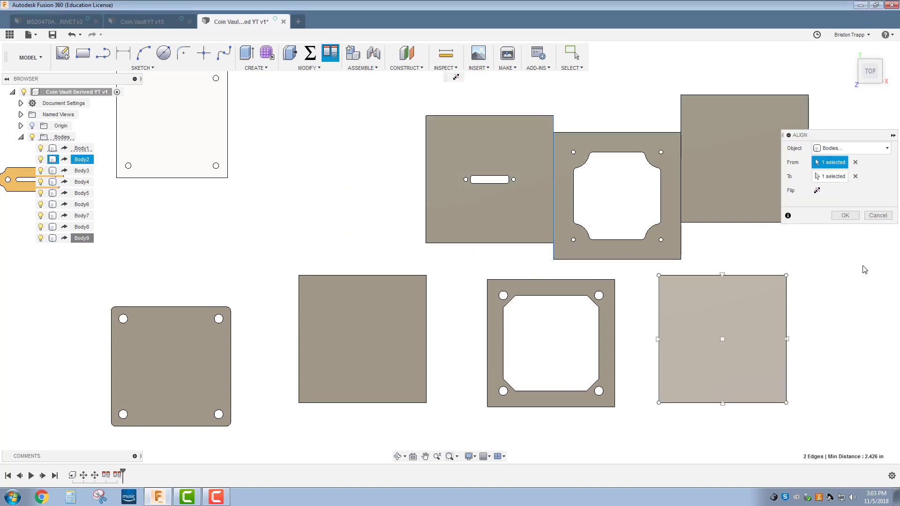
{"action": "left_click", "coordinate": [845, 216]}
- Align the top edge of the blank plate Body9 to the window plate's (Body1) top edge
{"action": "right_click", "coordinate": [617, 106]}
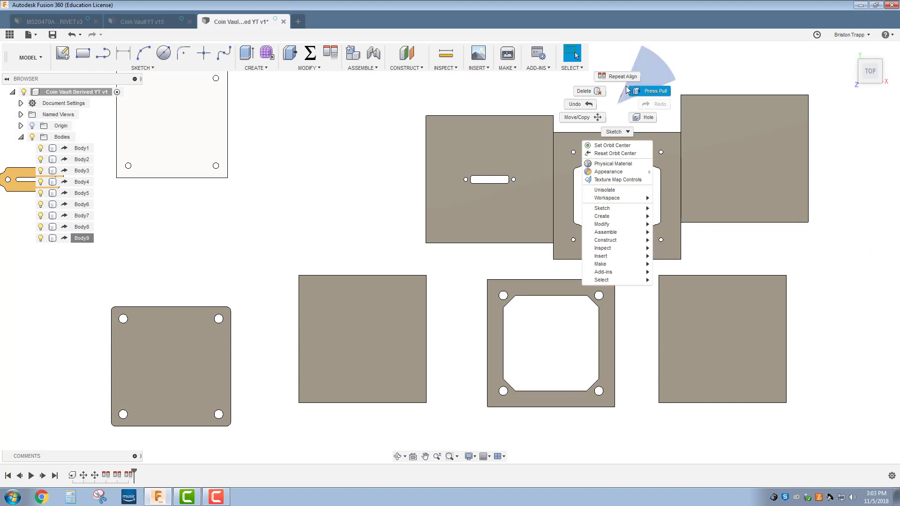
{"action": "left_click", "coordinate": [620, 76]}
{"action": "left_click", "coordinate": [694, 94]}
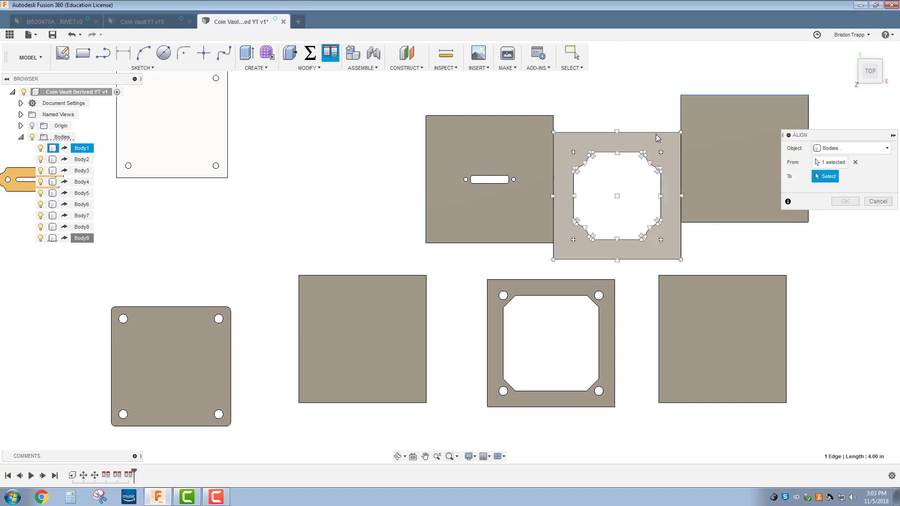
{"action": "left_click", "coordinate": [656, 133]}
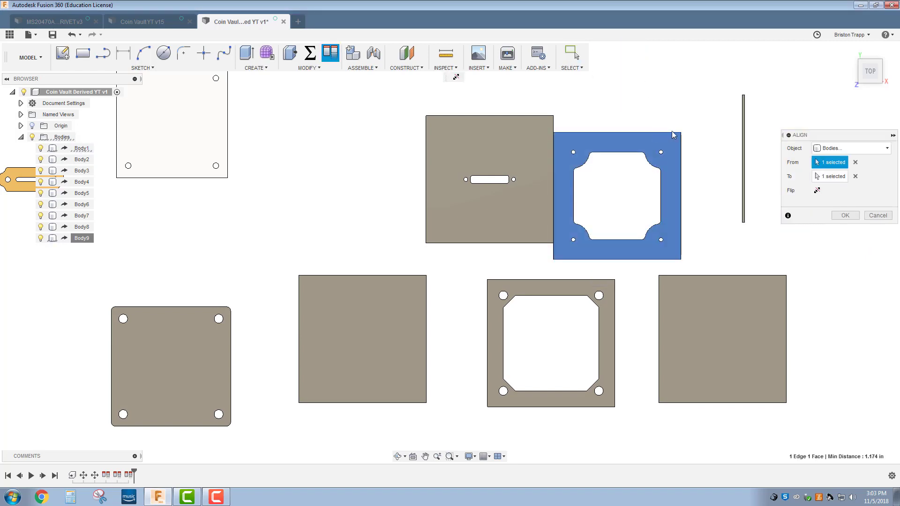
{"action": "left_click", "coordinate": [855, 177]}
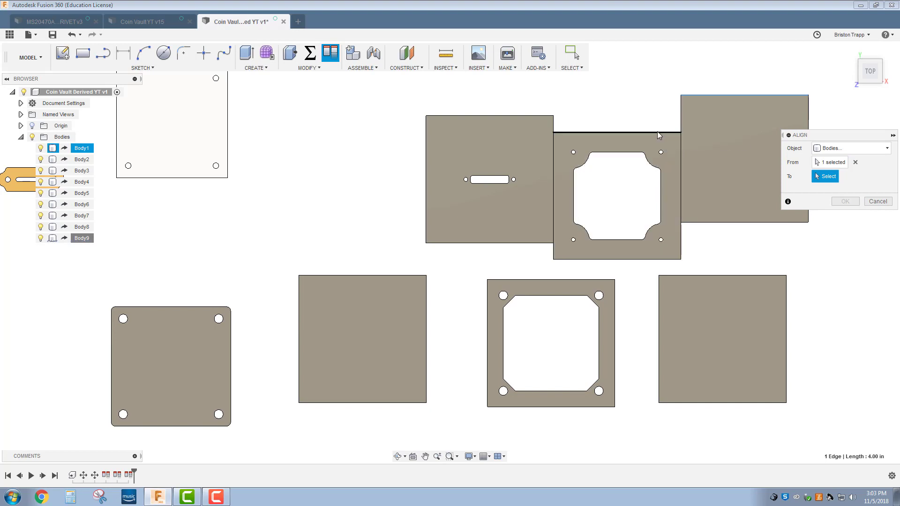
{"action": "left_click", "coordinate": [658, 134]}
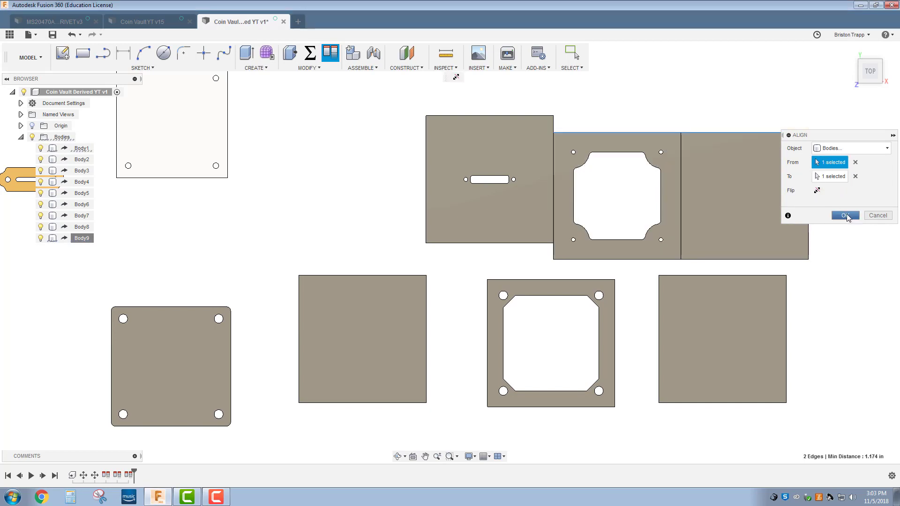
{"action": "left_click", "coordinate": [845, 215]}
- Align the coin slot plate's (Body2) top edge to the window plate's (Body1) top edge
{"action": "right_click", "coordinate": [625, 115]}
{"action": "left_click", "coordinate": [623, 87]}
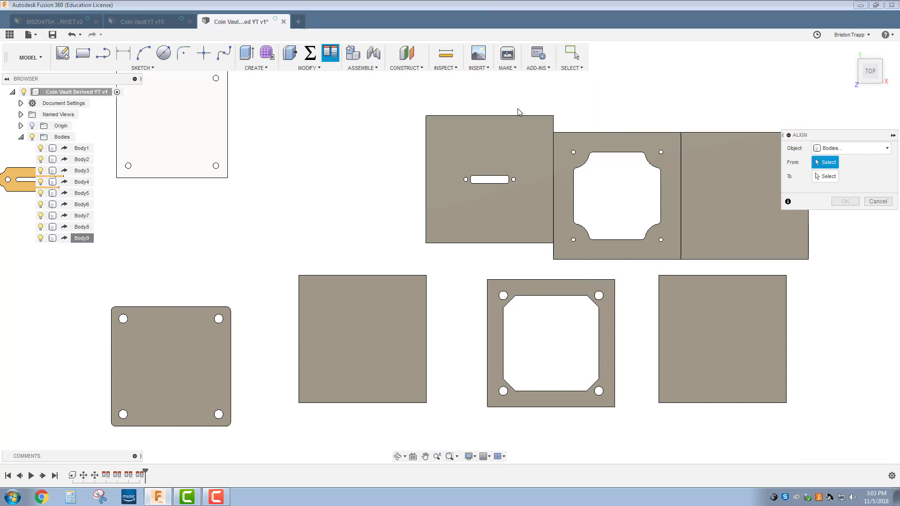
{"action": "left_click", "coordinate": [517, 114]}
{"action": "left_click", "coordinate": [570, 134]}
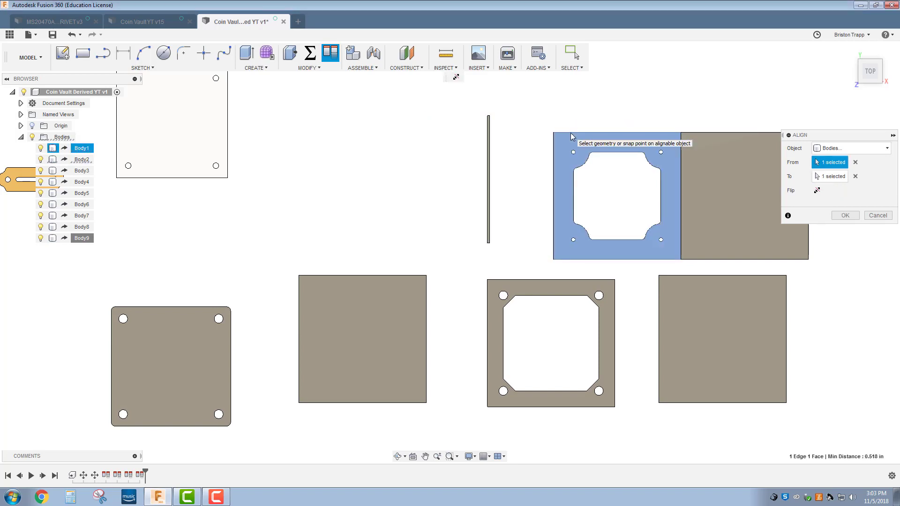
{"action": "left_click", "coordinate": [854, 176]}
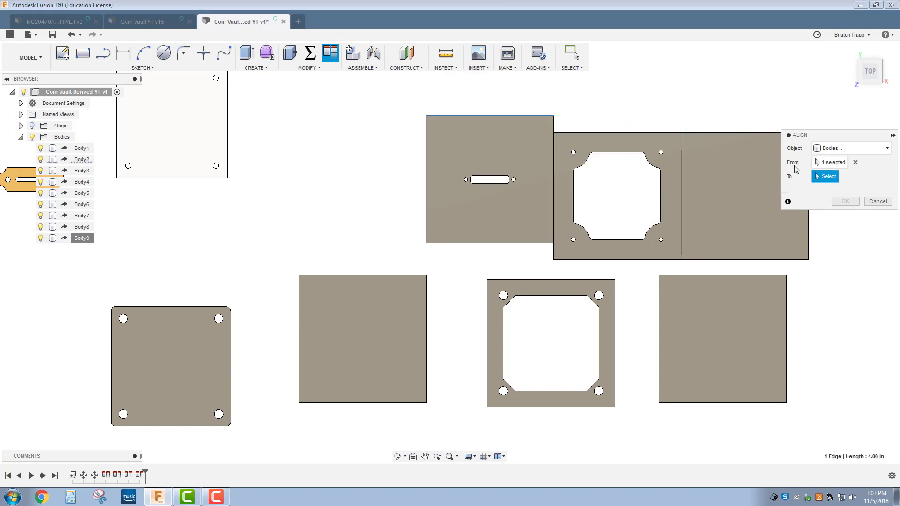
{"action": "scroll", "coordinate": [569, 133], "scroll_direction": "up", "scroll_amount": 3}
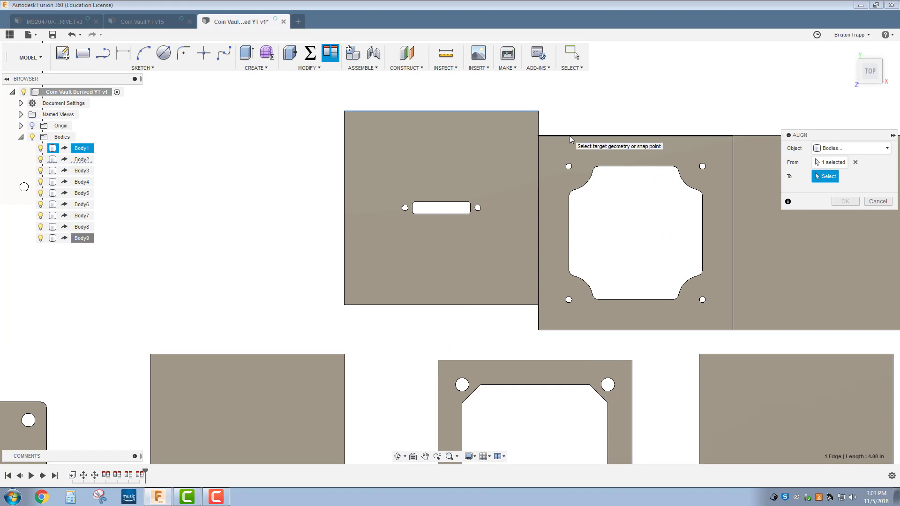
{"action": "left_click", "coordinate": [569, 136]}
{"action": "scroll", "coordinate": [544, 140], "scroll_direction": "down", "scroll_amount": 2}
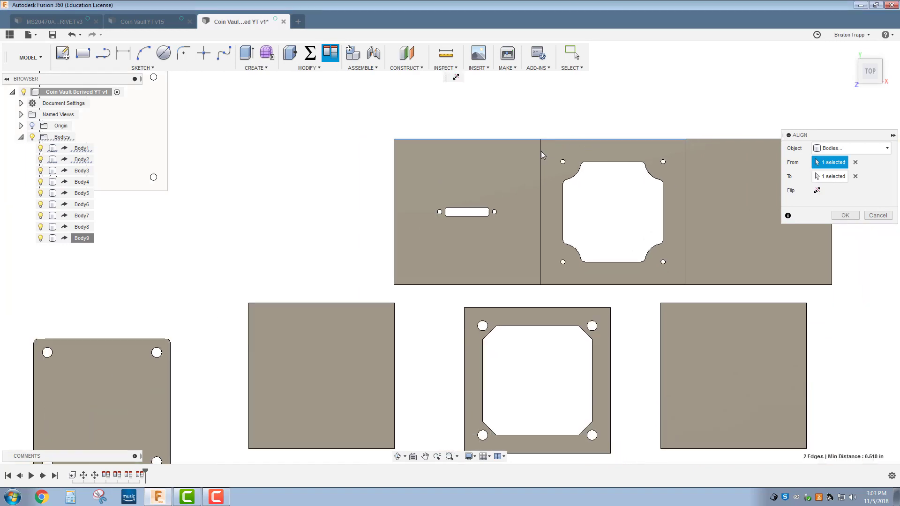
{"action": "left_click", "coordinate": [844, 215]}
- Align the top edge of the blank plate Body8 to the bottom edge of Body9 directly above it
{"action": "right_click", "coordinate": [498, 125]}
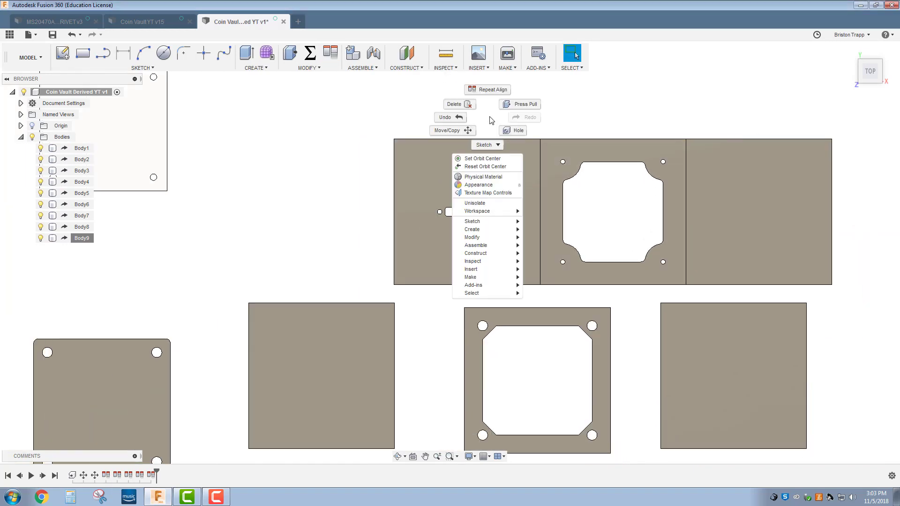
{"action": "left_click", "coordinate": [488, 89]}
{"action": "scroll", "coordinate": [414, 281], "scroll_direction": "down", "scroll_amount": 3}
{"action": "scroll", "coordinate": [422, 304], "scroll_direction": "up", "scroll_amount": 3}
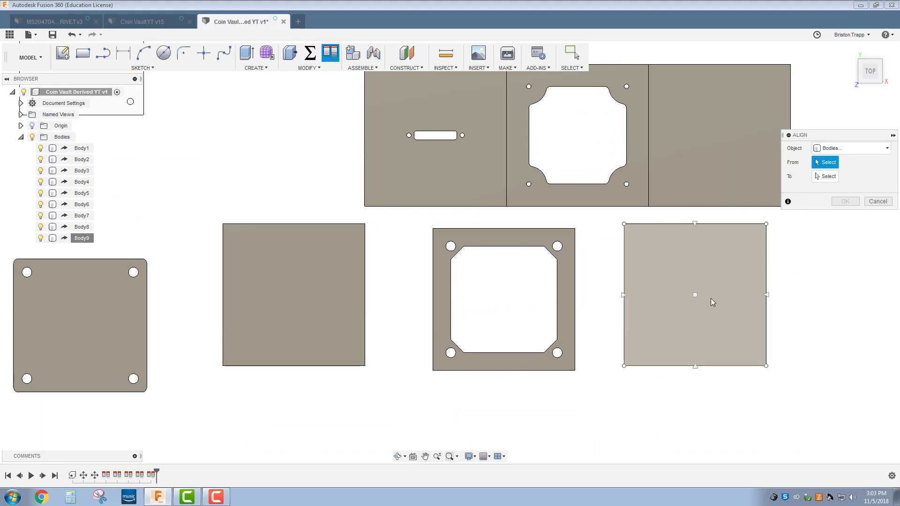
{"action": "left_click", "coordinate": [732, 224]}
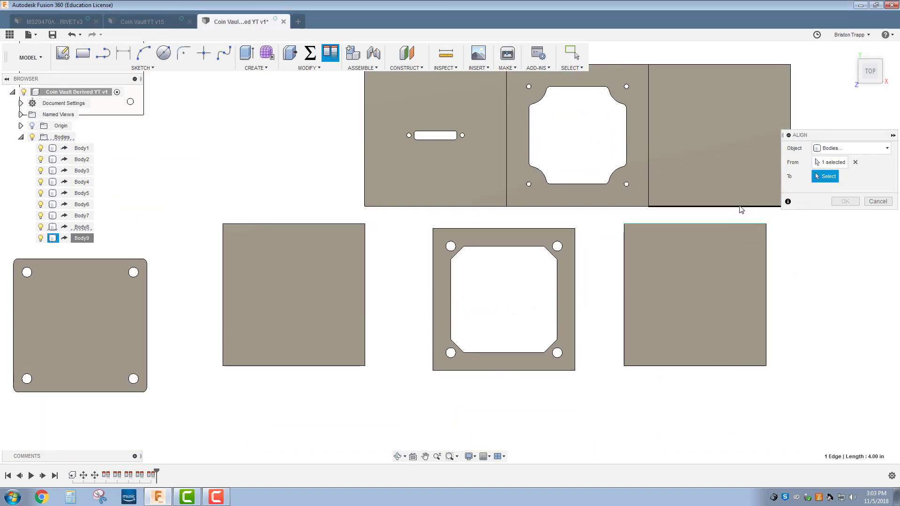
{"action": "left_click", "coordinate": [738, 206]}
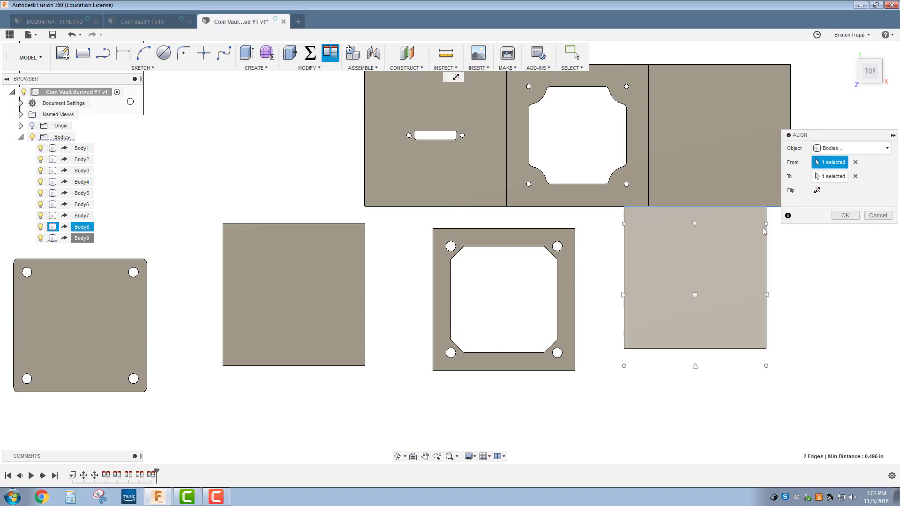
{"action": "left_click", "coordinate": [845, 215]}
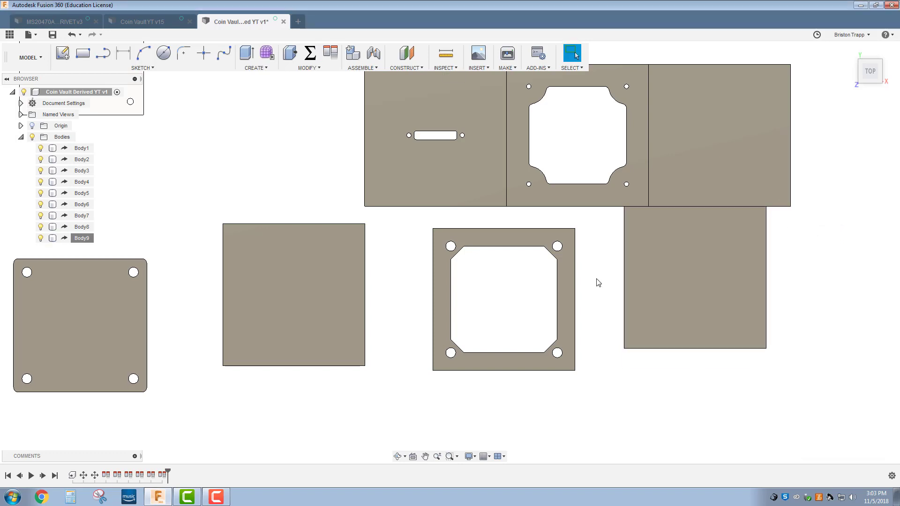
- Align Body8's right edge to the right edge of Body9 so the two plates line up vertically
{"action": "right_click", "coordinate": [596, 251]}
{"action": "left_click", "coordinate": [596, 219]}
{"action": "left_click", "coordinate": [766, 234]}
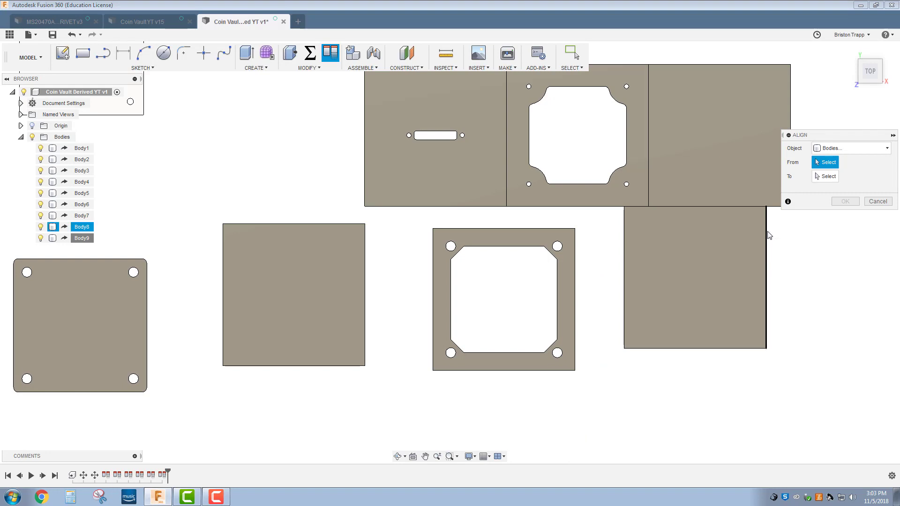
{"action": "scroll", "coordinate": [792, 281], "scroll_direction": "down", "scroll_amount": 3}
{"action": "scroll", "coordinate": [806, 253], "scroll_direction": "up", "scroll_amount": 3}
{"action": "scroll", "coordinate": [814, 229], "scroll_direction": "up", "scroll_amount": 1}
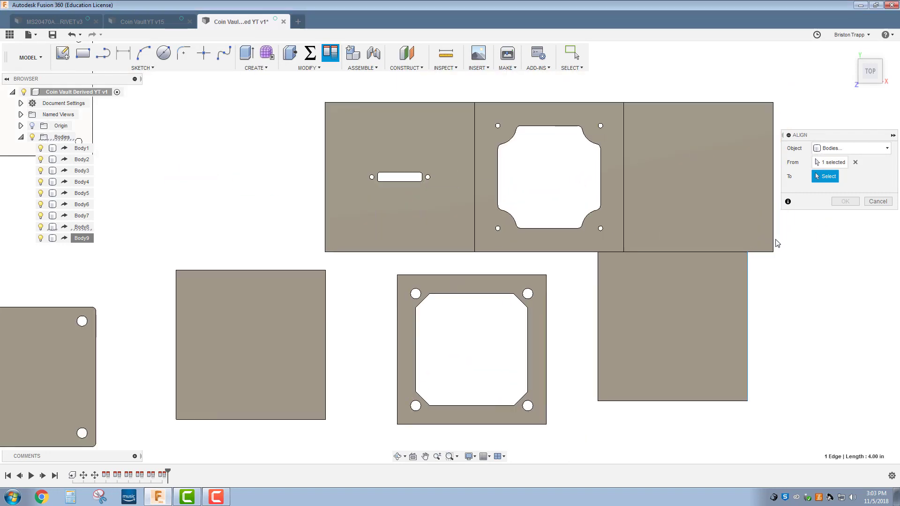
{"action": "left_click", "coordinate": [776, 244]}
{"action": "left_click", "coordinate": [845, 201]}
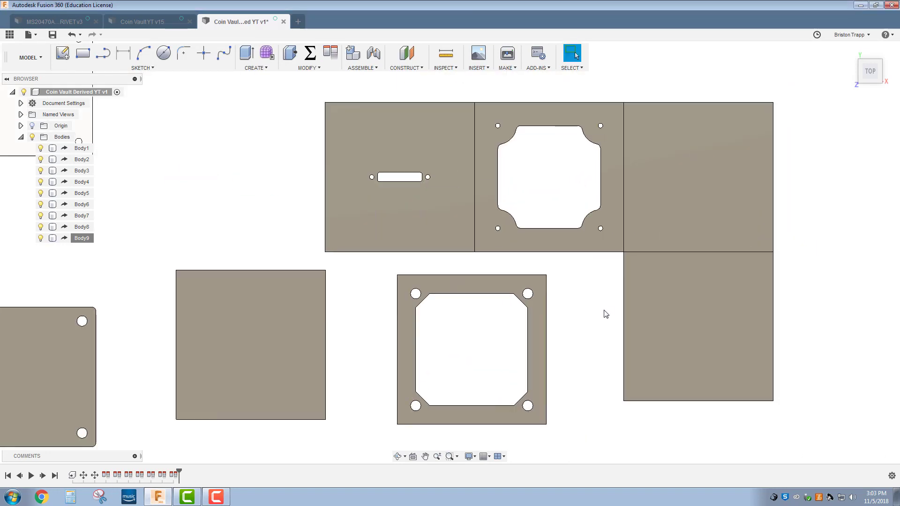
- Align the top-right corner of the chamfered-window plate (Body4) to the bottom-right corner of the window plate (Body1)
{"action": "right_click", "coordinate": [584, 315]}
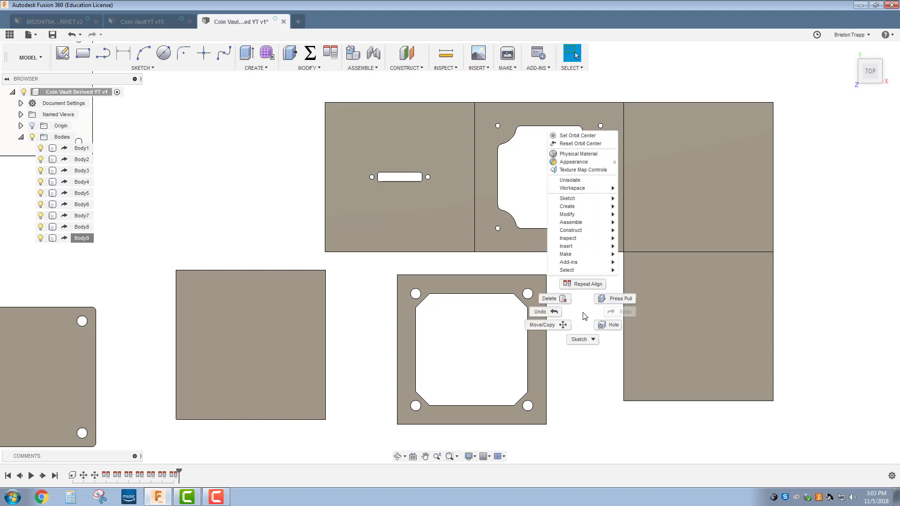
{"action": "left_click", "coordinate": [574, 284]}
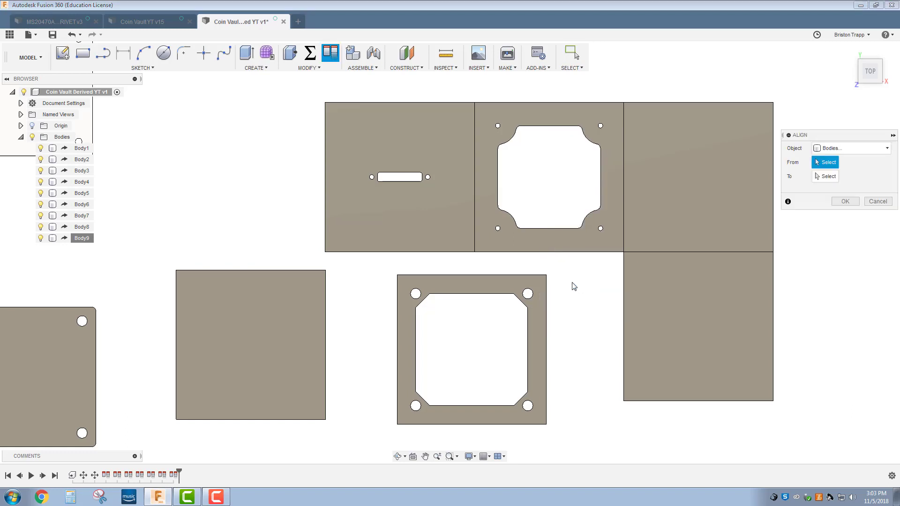
{"action": "left_click", "coordinate": [546, 275]}
{"action": "left_click", "coordinate": [623, 251]}
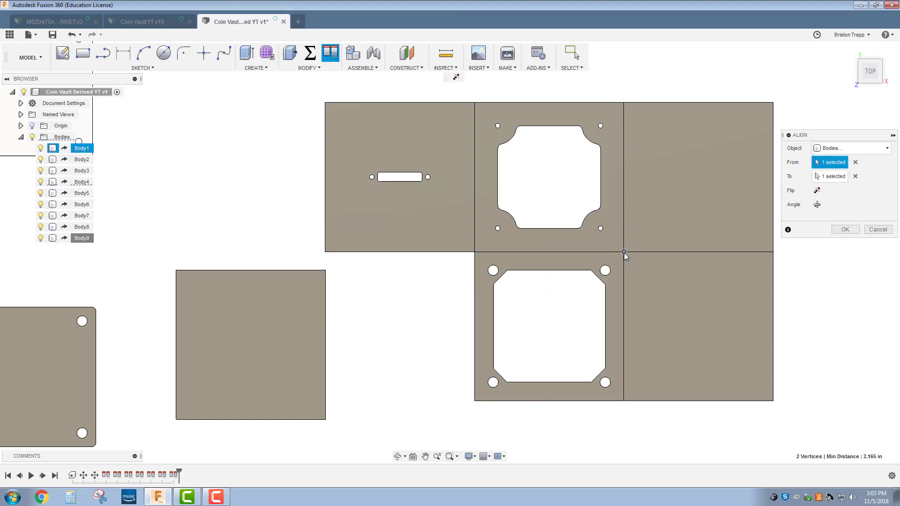
{"action": "left_click", "coordinate": [845, 229]}
- Align the top-right corner of the blank plate Body3 to the bottom-left corner of the window plate (Body1)
{"action": "right_click", "coordinate": [394, 321]}
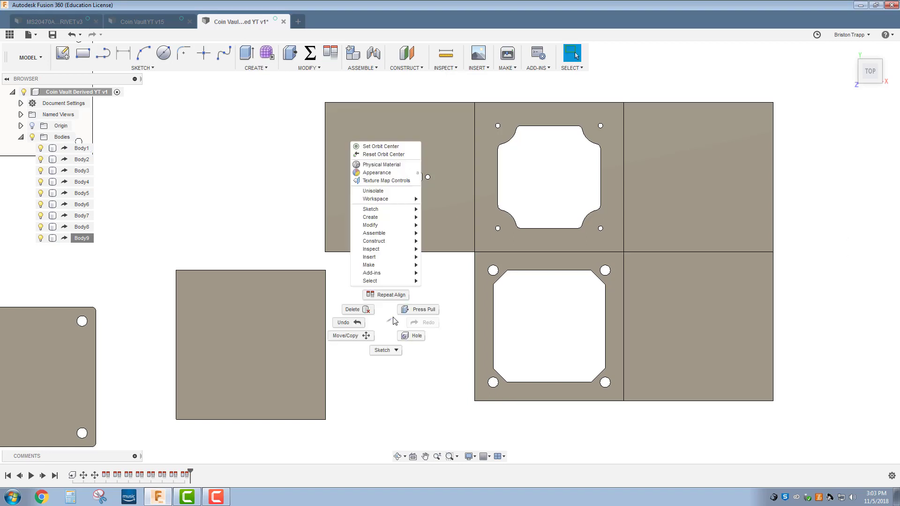
{"action": "key", "text": "Escape"}
{"action": "right_click", "coordinate": [392, 322]}
{"action": "left_click", "coordinate": [358, 287]}
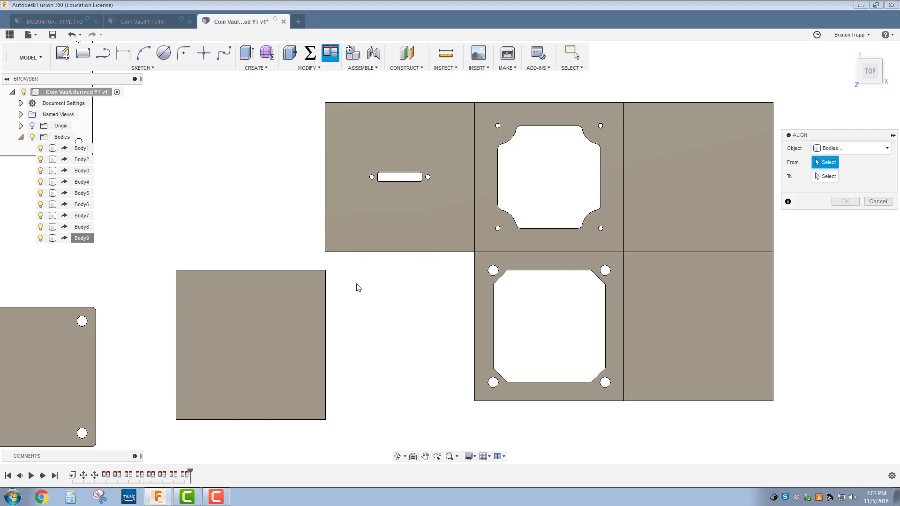
{"action": "left_click", "coordinate": [325, 270]}
{"action": "left_click", "coordinate": [473, 251]}
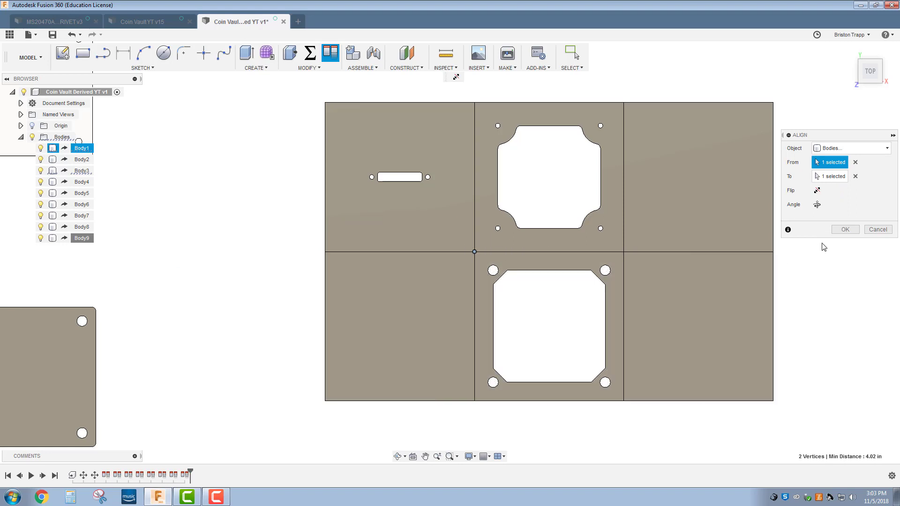
{"action": "left_click", "coordinate": [844, 228]}
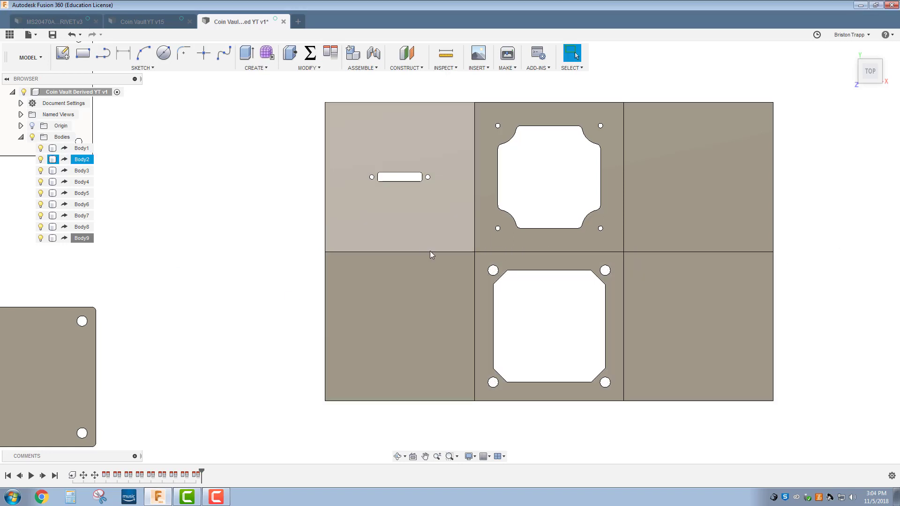
{"action": "scroll", "coordinate": [430, 255], "scroll_direction": "down", "scroll_amount": 2}
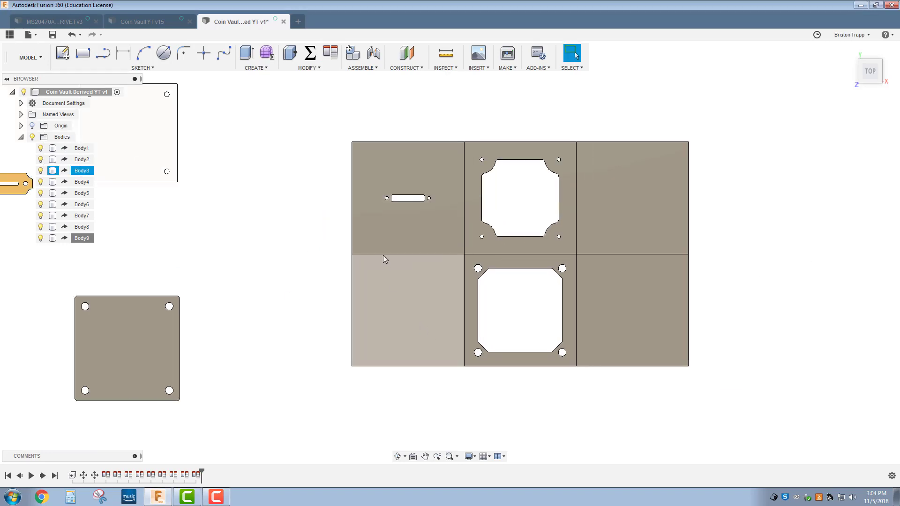
{"action": "right_click", "coordinate": [372, 230]}
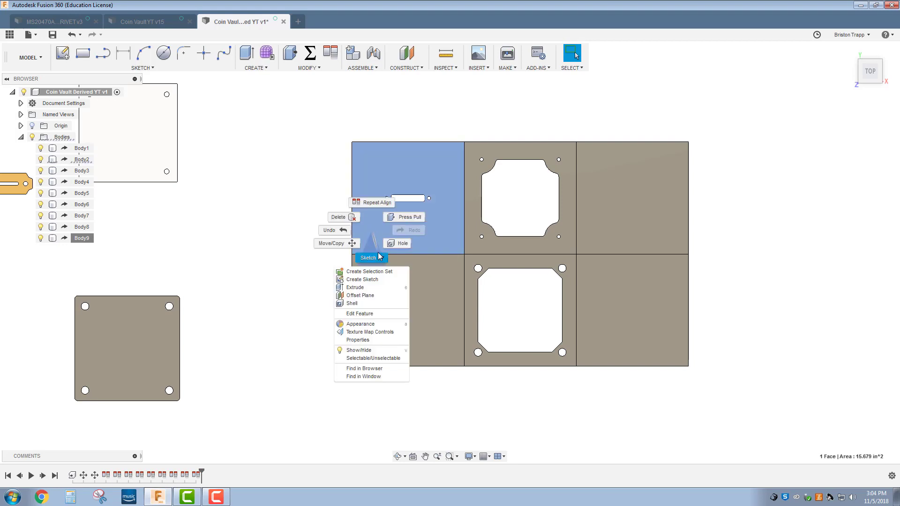
{"action": "left_click", "coordinate": [357, 251]}
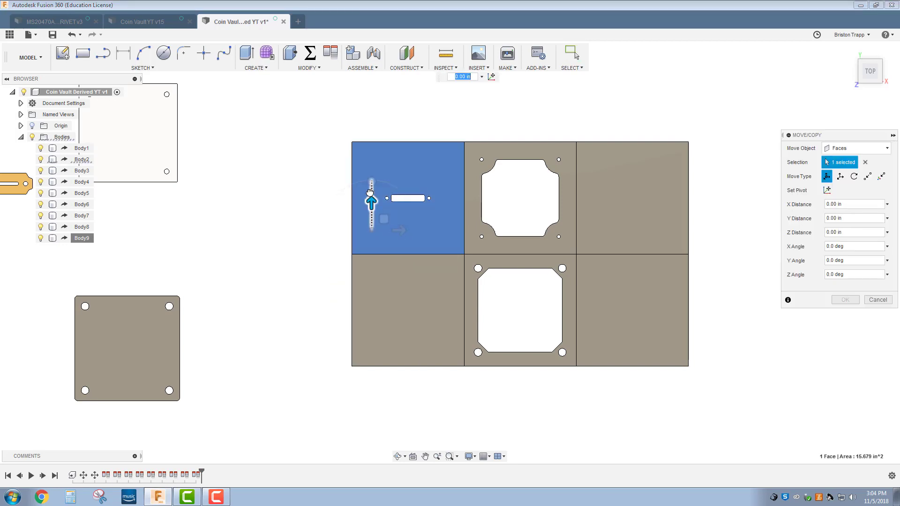
{"action": "left_click_drag", "start_coordinate": [371, 202], "coordinate": [370, 180]}
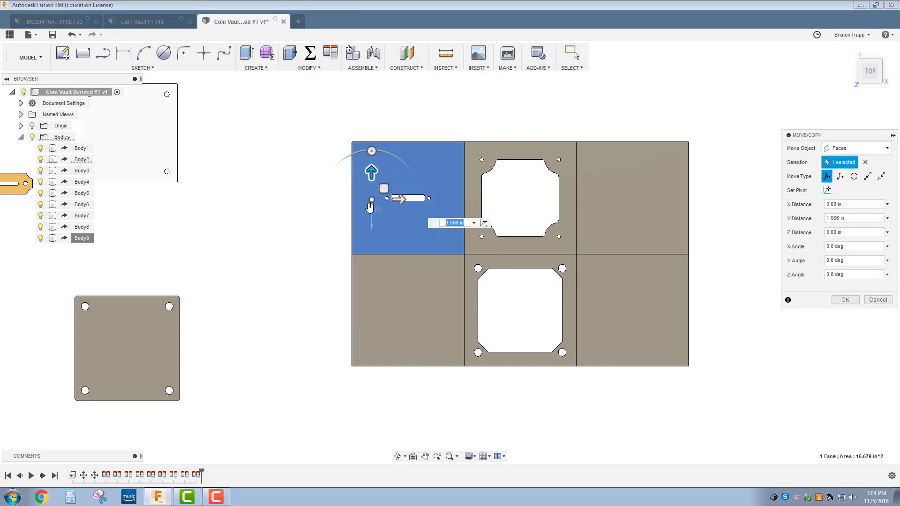
{"action": "left_click", "coordinate": [872, 301]}
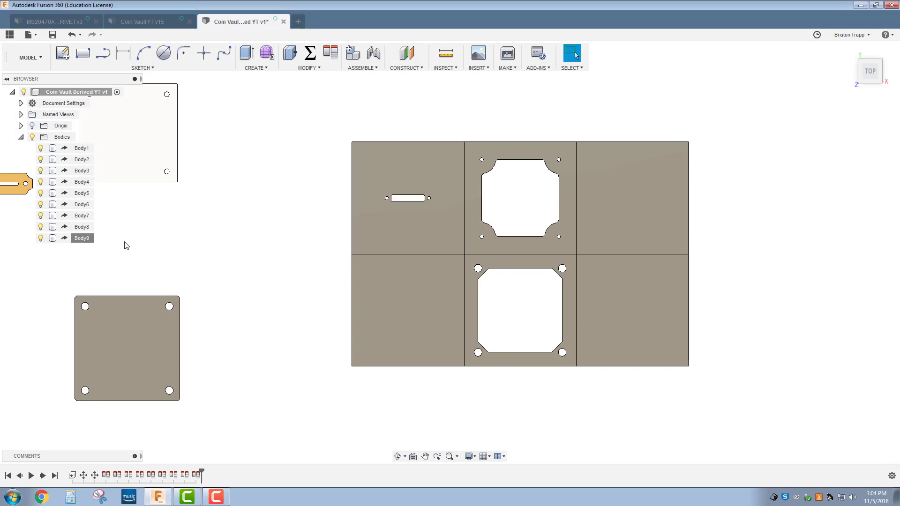
- Move the upper row of plates (Body1, Body2 and Body9) 0.25 in in the positive Y direction, away from the lower row
{"action": "left_click", "coordinate": [88, 239]}
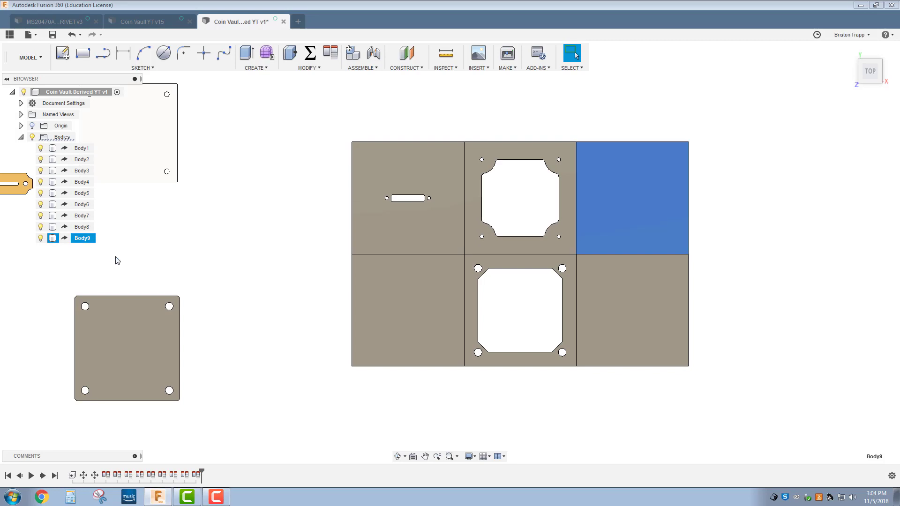
{"action": "left_click", "coordinate": [161, 265]}
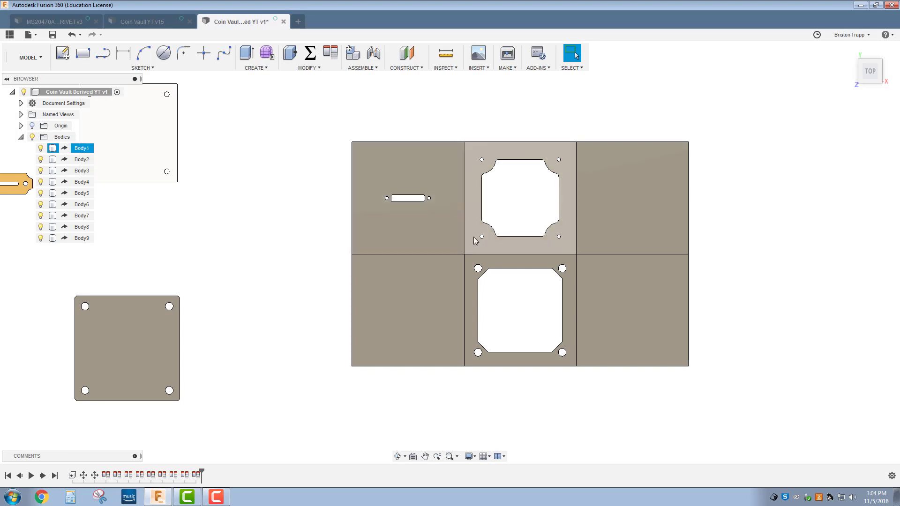
{"action": "left_click", "coordinate": [82, 238]}
{"action": "left_click", "coordinate": [82, 148], "text": "ctrl"}
{"action": "left_click", "coordinate": [83, 160], "text": "ctrl"}
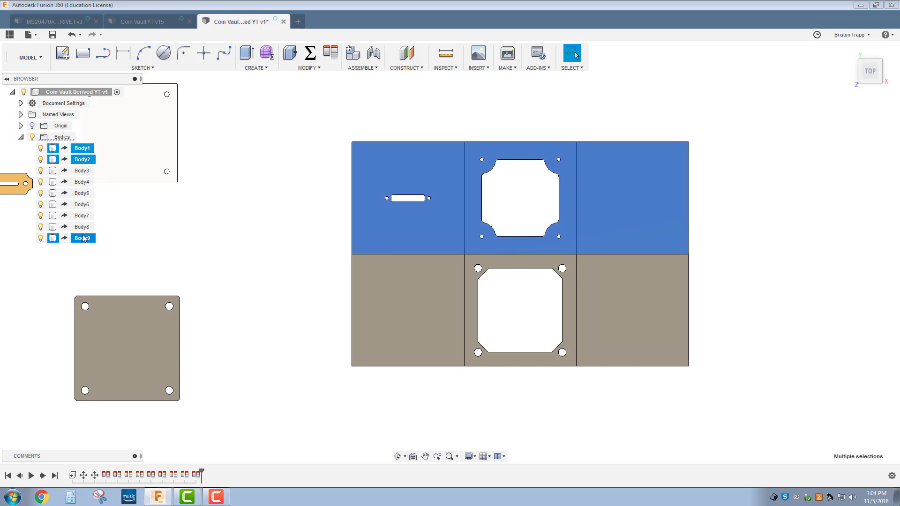
{"action": "right_click", "coordinate": [88, 160]}
{"action": "left_click", "coordinate": [112, 167]}
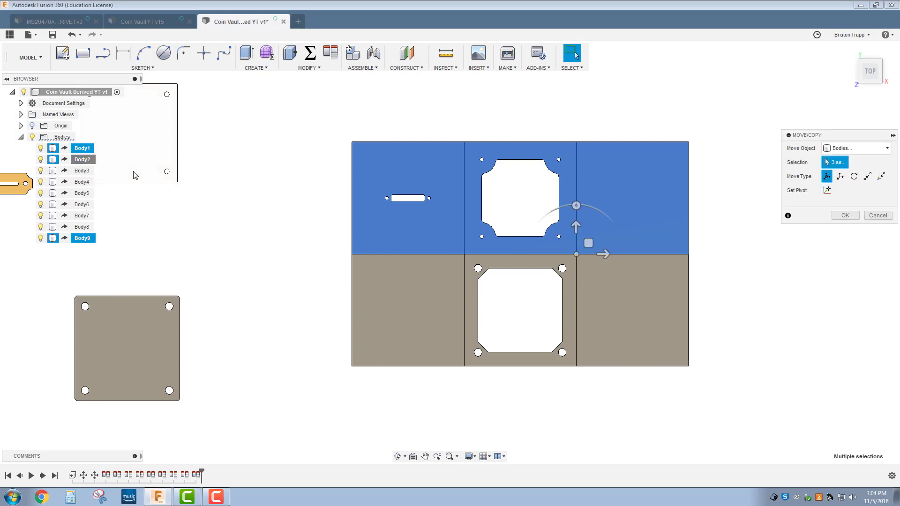
{"action": "left_click_drag", "start_coordinate": [577, 226], "coordinate": [574, 220]}
{"action": "type", "text": ".25"}
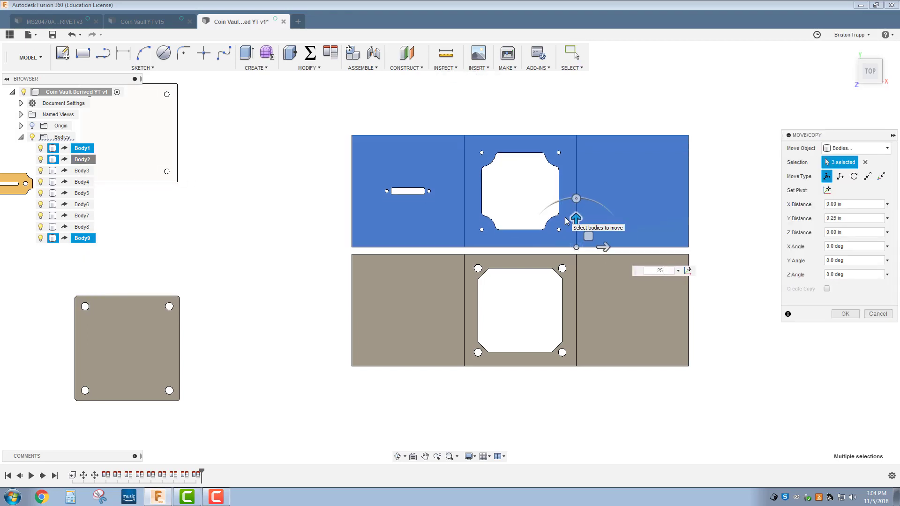
{"action": "key", "text": "Return"}
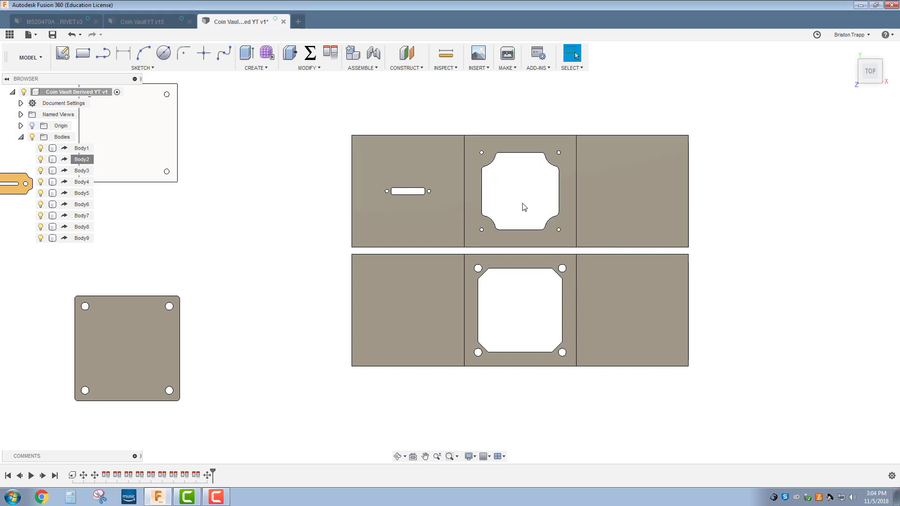
- Move the slotted plate Body2 and the blank plate Body3 together by -0.25 in along X, away from the window plates
{"action": "left_click", "coordinate": [412, 224]}
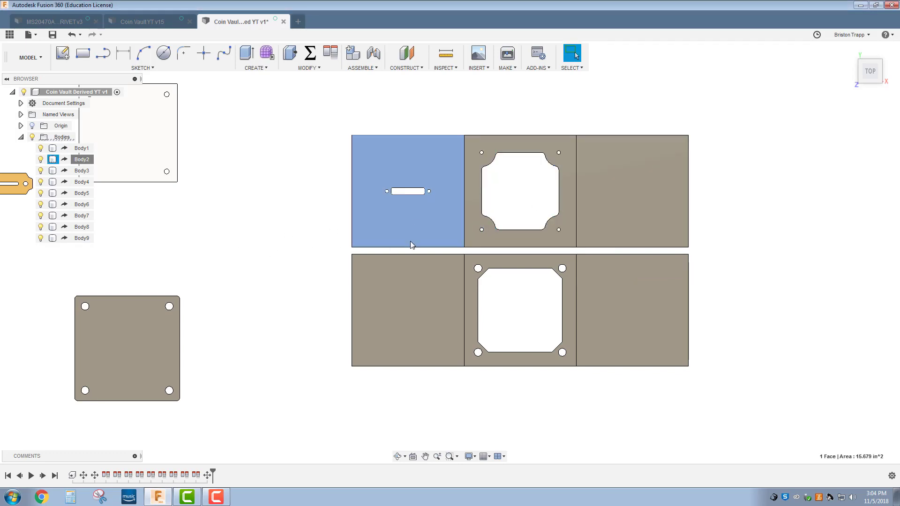
{"action": "left_click", "coordinate": [408, 291], "text": "shift"}
{"action": "left_click", "coordinate": [231, 252]}
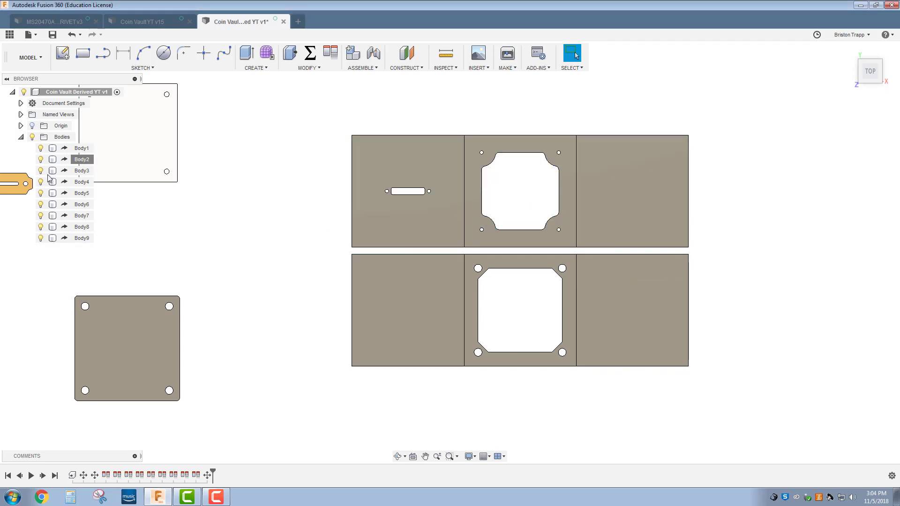
{"action": "left_click", "coordinate": [81, 159]}
{"action": "left_click", "coordinate": [81, 172], "text": "shift"}
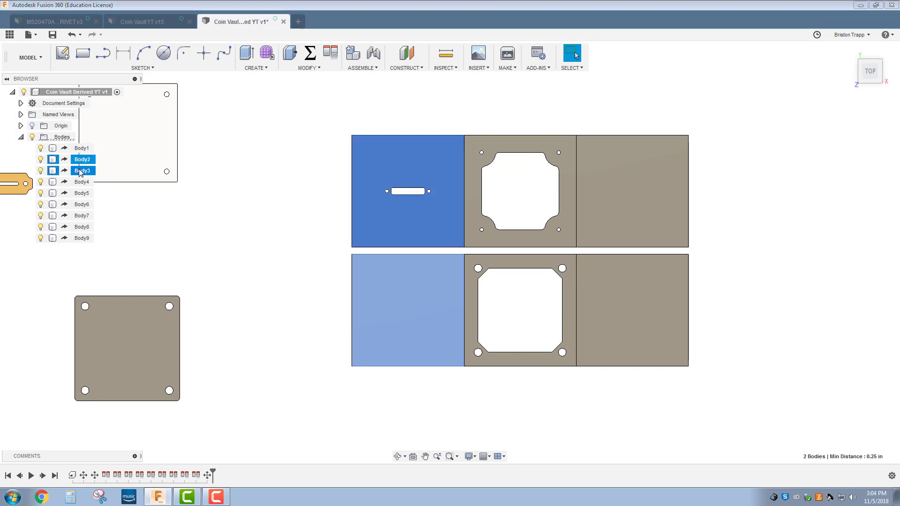
{"action": "right_click", "coordinate": [80, 172]}
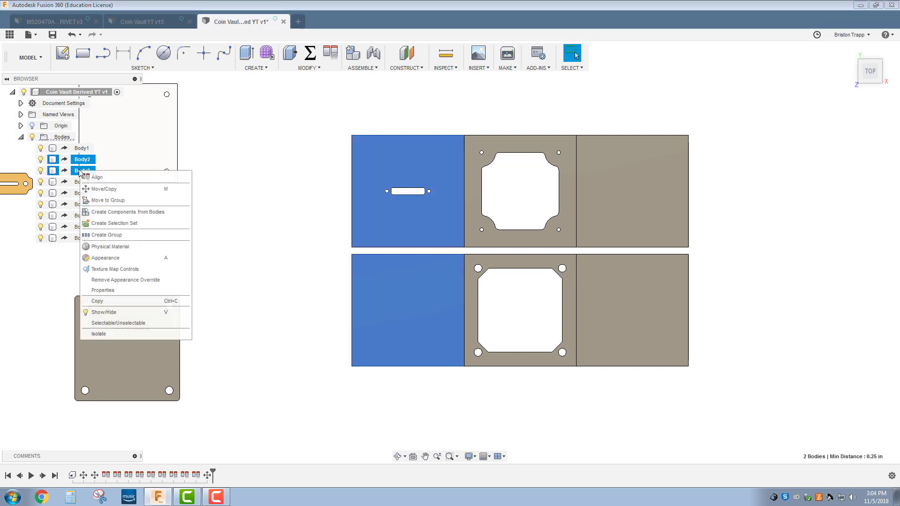
{"action": "left_click", "coordinate": [99, 187]}
{"action": "left_click_drag", "start_coordinate": [379, 247], "coordinate": [368, 251]}
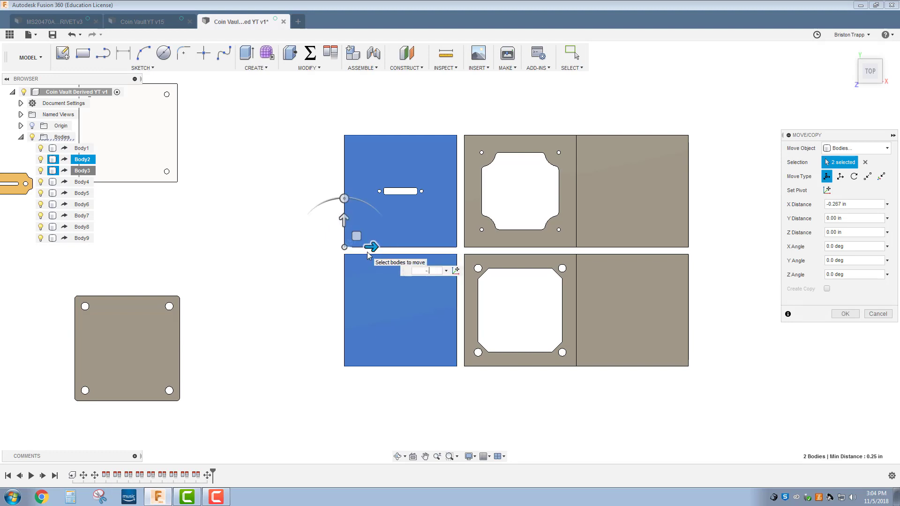
{"action": "type", "text": "-.25"}
{"action": "key", "text": "Return"}
{"action": "key", "text": "Return"}
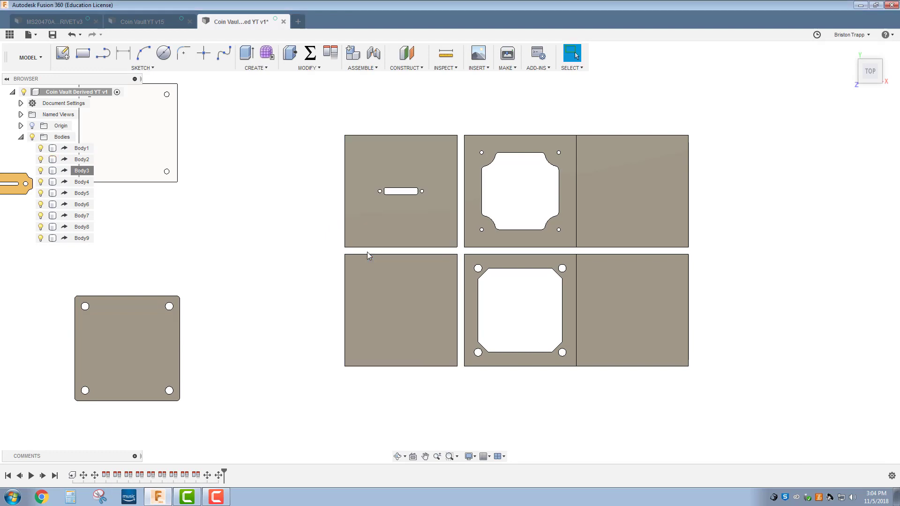
{"action": "scroll", "coordinate": [460, 253], "scroll_direction": "up", "scroll_amount": 4}
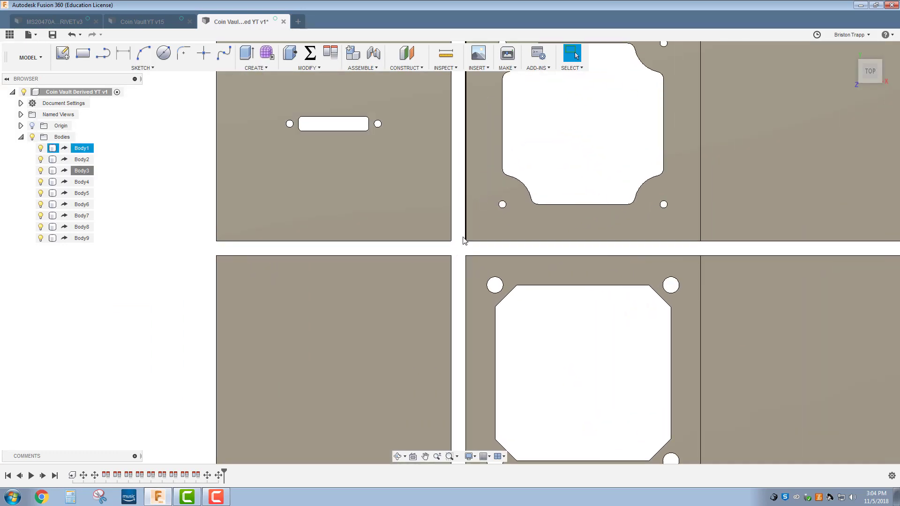
{"action": "scroll", "coordinate": [459, 234], "scroll_direction": "down", "scroll_amount": 2}
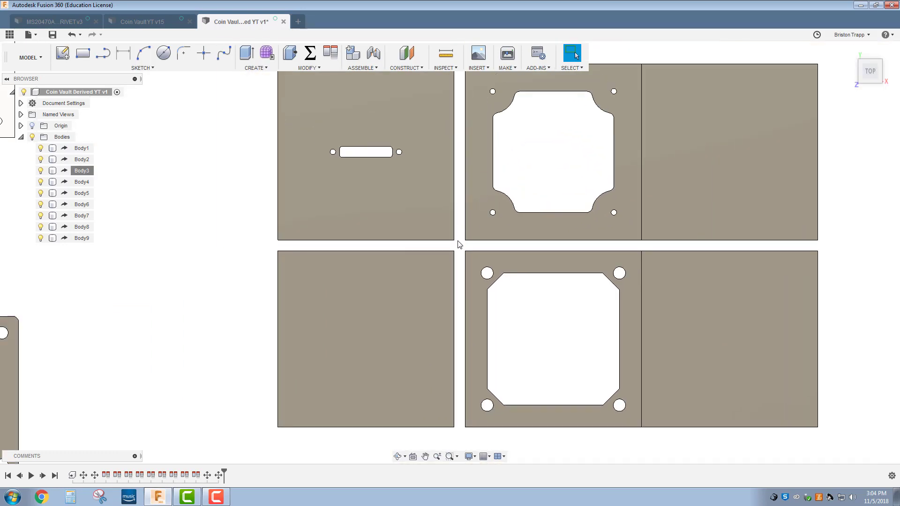
{"action": "scroll", "coordinate": [459, 244], "scroll_direction": "down", "scroll_amount": 2}
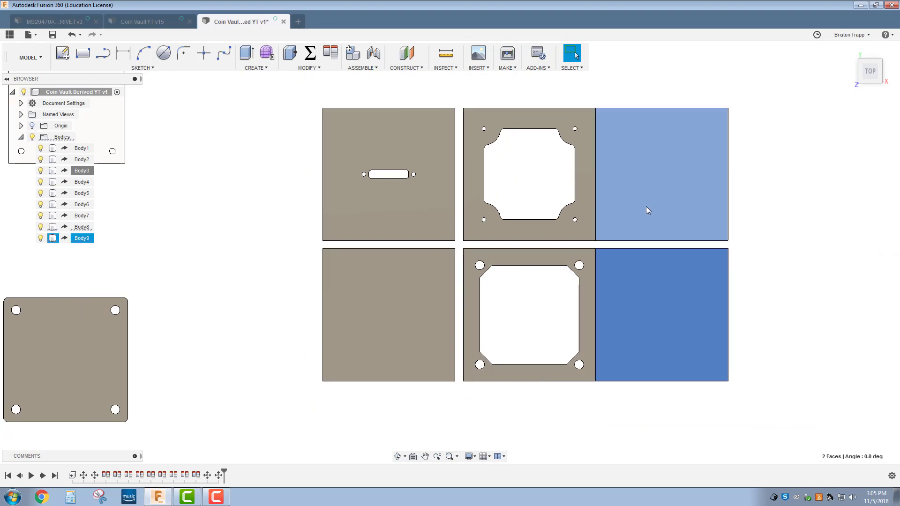
{"action": "left_click", "coordinate": [82, 238]}
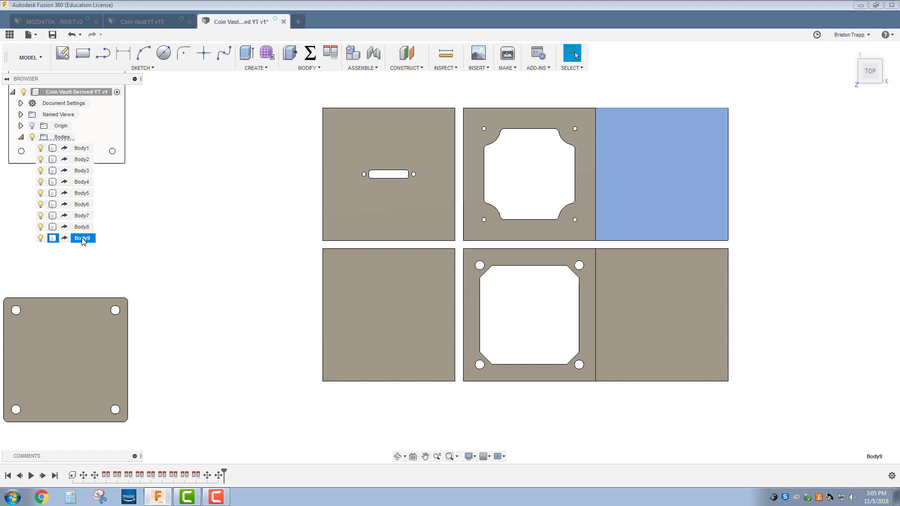
{"action": "left_click", "coordinate": [78, 171], "text": "ctrl"}
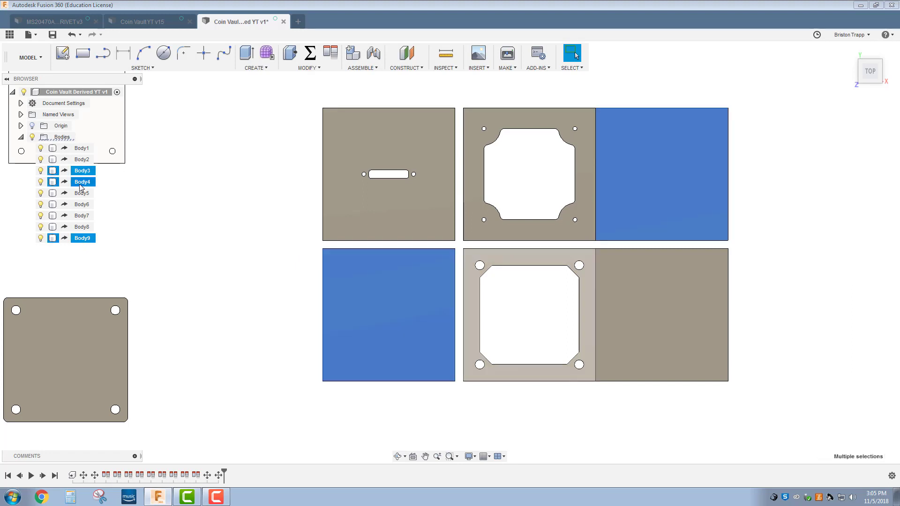
{"action": "key", "text": "Escape"}
{"action": "left_click", "coordinate": [642, 306]}
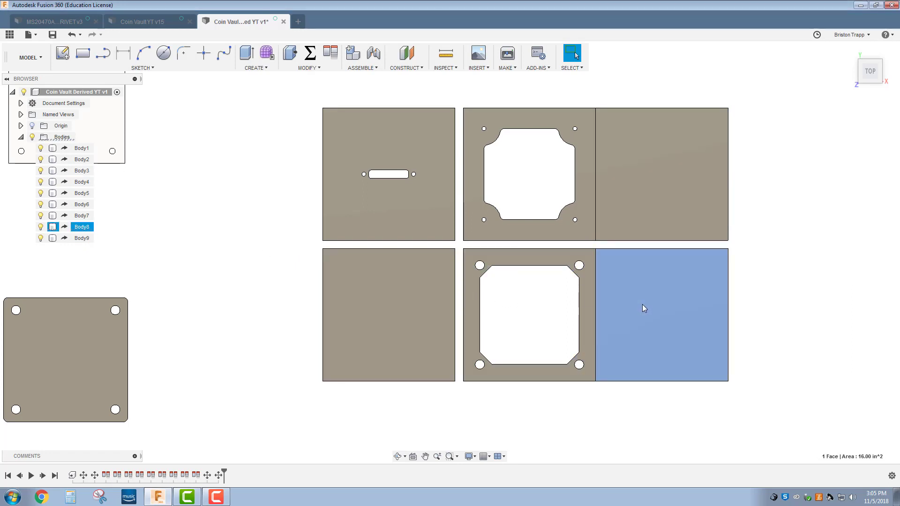
- Move the blank plates Body8 and Body9 together 0.25 in in the positive X direction, away from the window plates
{"action": "left_click", "coordinate": [83, 239]}
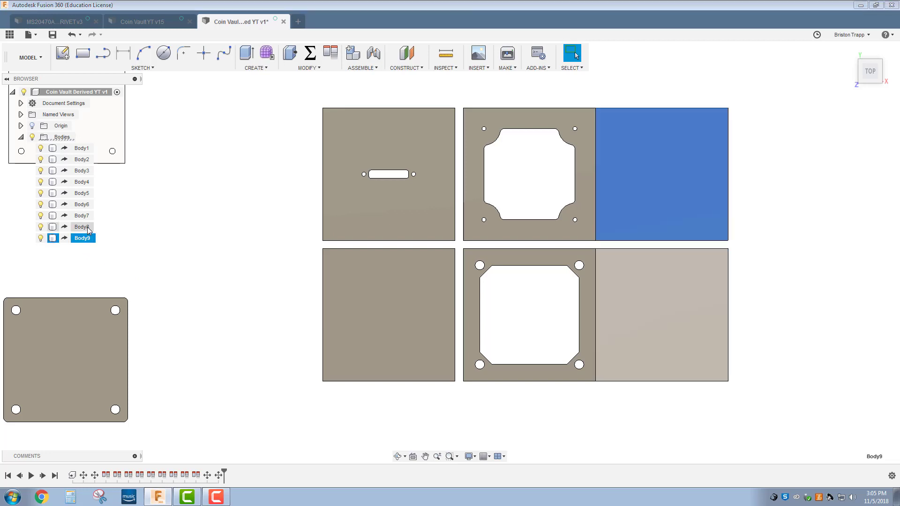
{"action": "left_click", "coordinate": [88, 229], "text": "ctrl"}
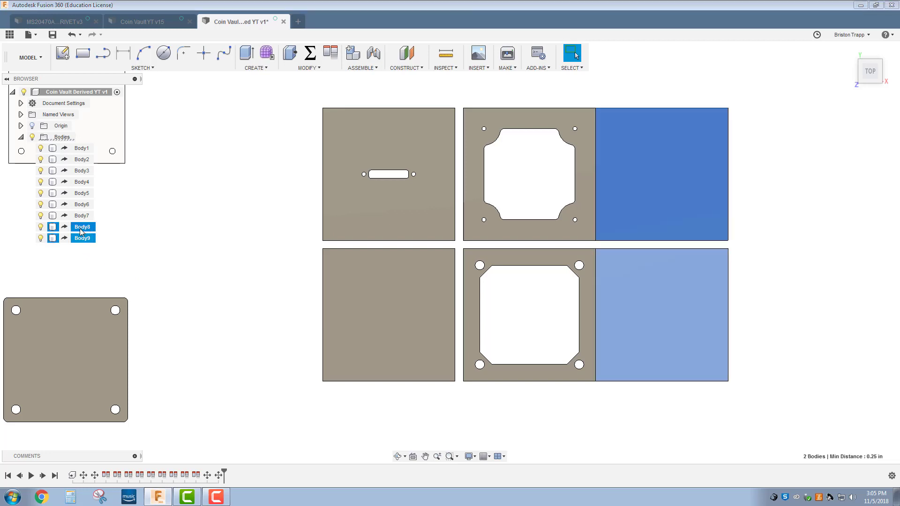
{"action": "right_click", "coordinate": [82, 232]}
{"action": "left_click", "coordinate": [112, 251]}
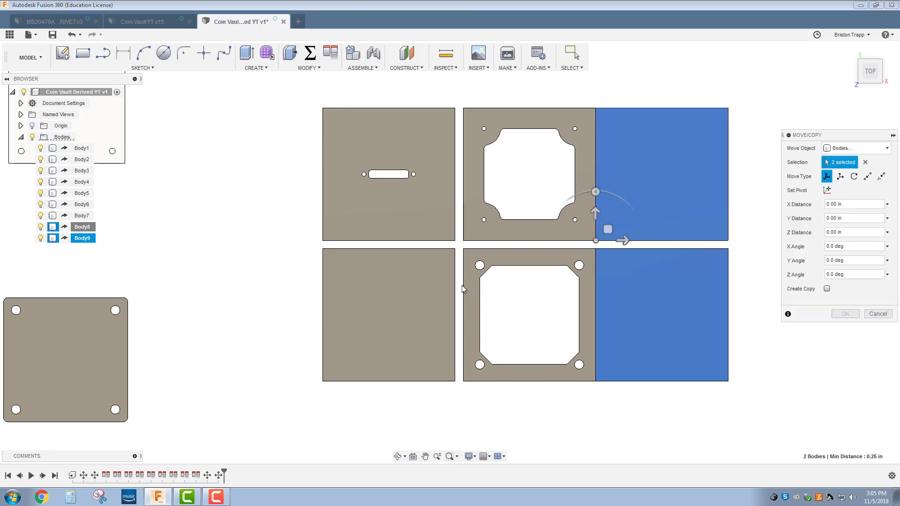
{"action": "left_click_drag", "start_coordinate": [624, 239], "coordinate": [634, 239]}
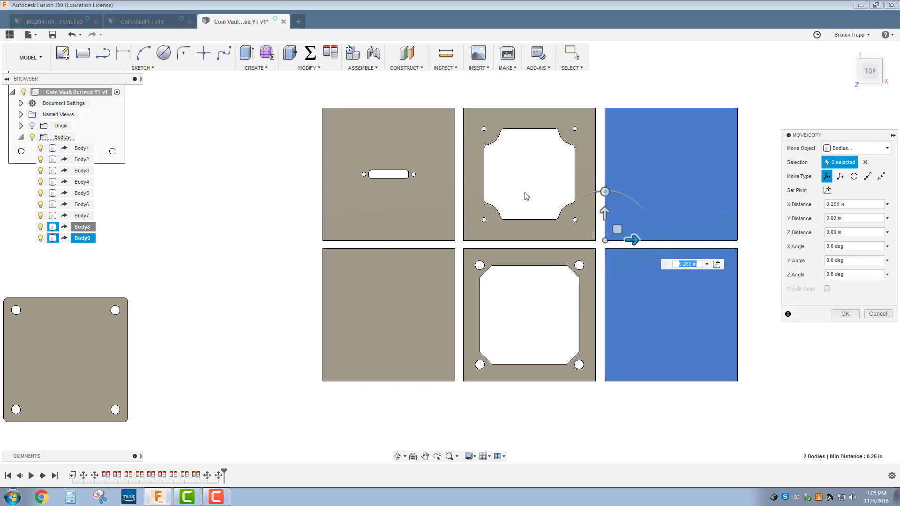
{"action": "key", "text": "Return"}
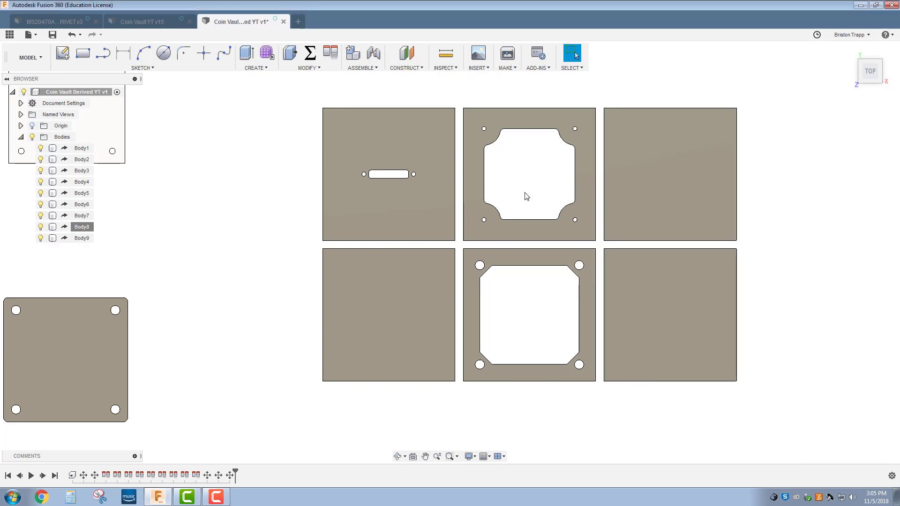
{"action": "scroll", "coordinate": [422, 249], "scroll_direction": "down", "scroll_amount": 3}
{"action": "scroll", "coordinate": [202, 297], "scroll_direction": "up", "scroll_amount": 3}
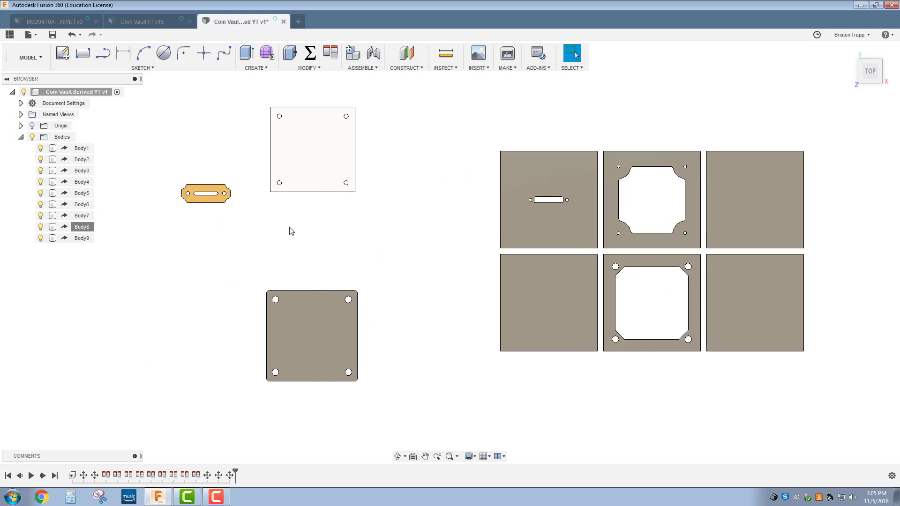
{"action": "left_click", "coordinate": [327, 167]}
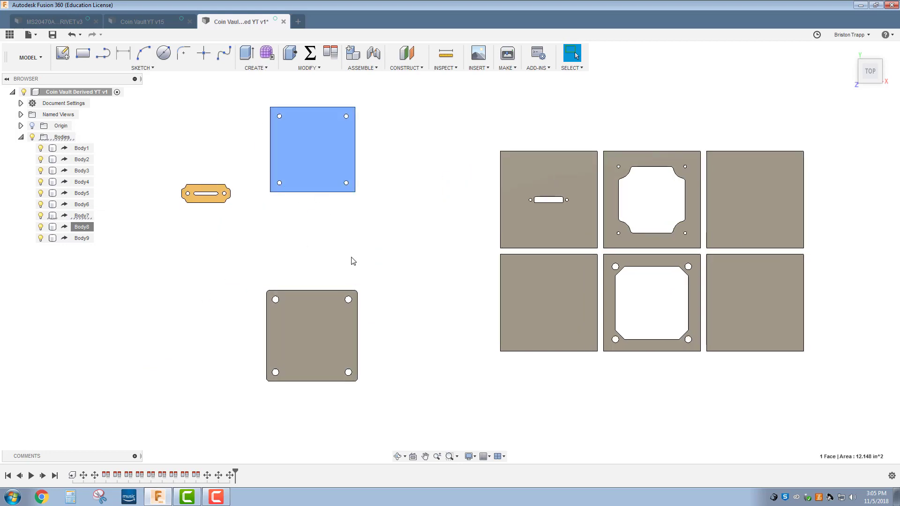
{"action": "left_click", "coordinate": [217, 223]}
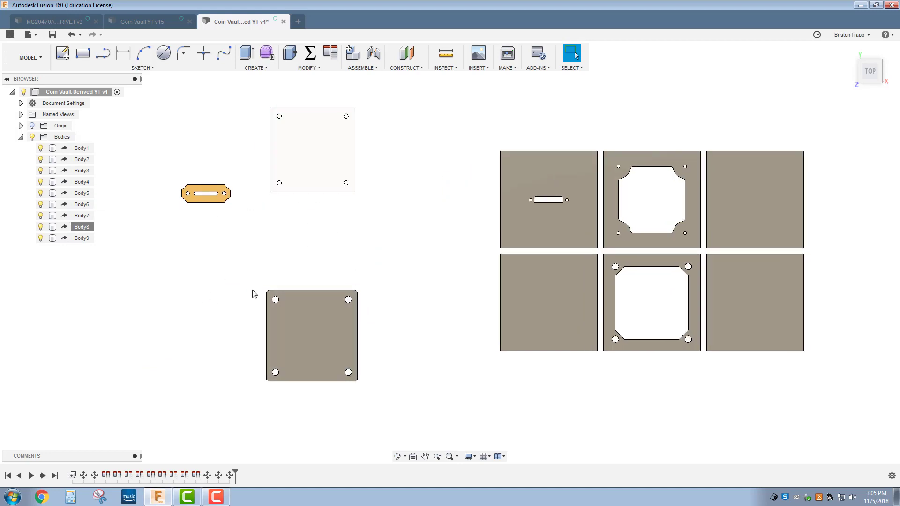
{"action": "scroll", "coordinate": [365, 252], "scroll_direction": "down", "scroll_amount": 1}
{"action": "scroll", "coordinate": [365, 252], "scroll_direction": "down", "scroll_amount": 1}
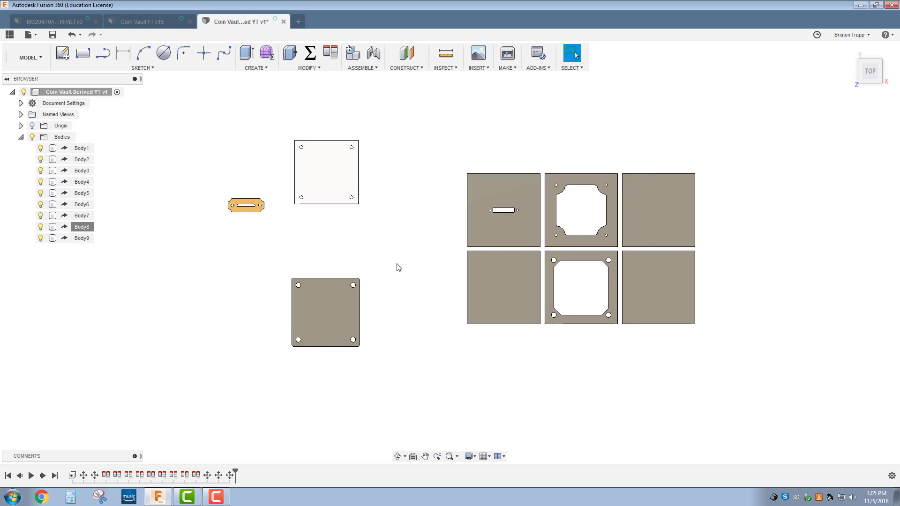
{"action": "scroll", "coordinate": [398, 267], "scroll_direction": "up", "scroll_amount": 1}
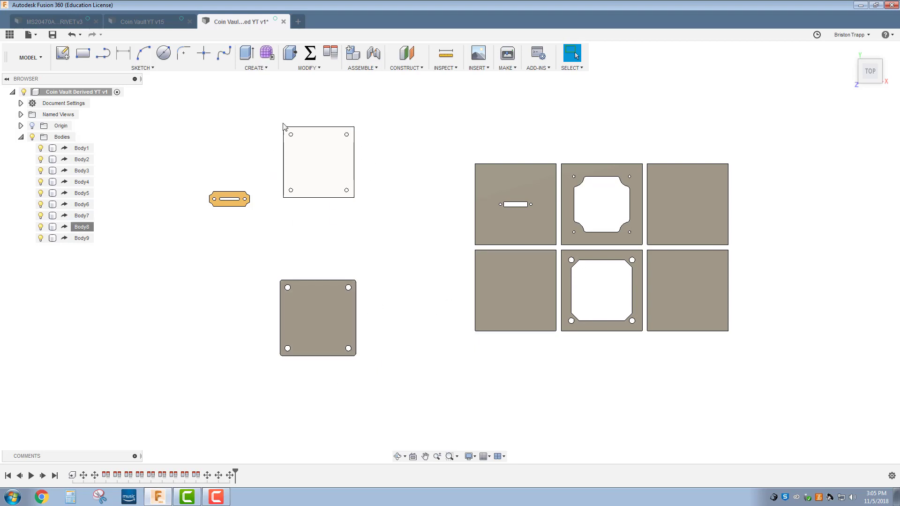
- Save the derived layout as a new version with the description "User Saved"
{"action": "left_click", "coordinate": [53, 35]}
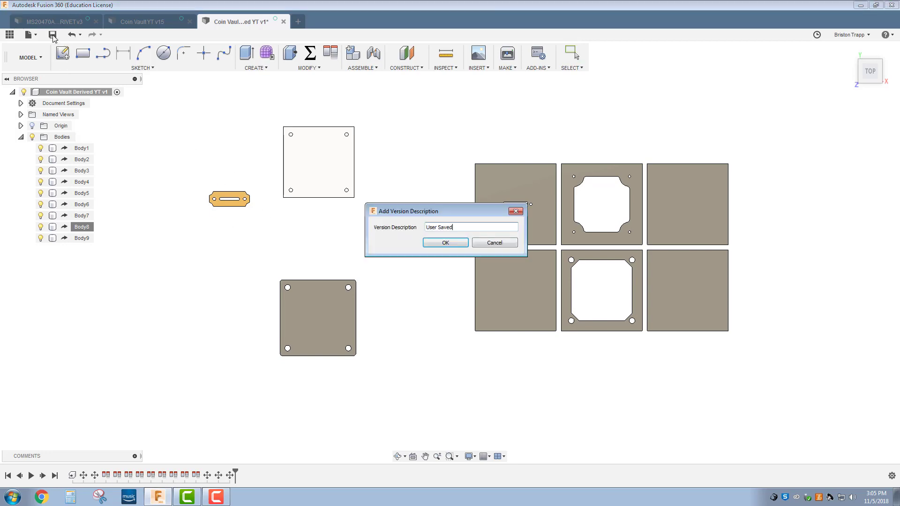
{"action": "left_click", "coordinate": [440, 242]}
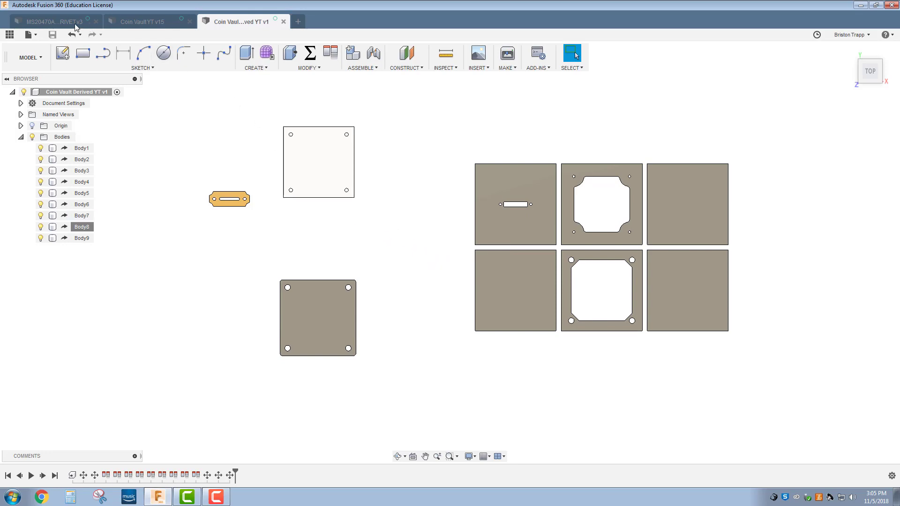
- Switch to the original Coin Vault YT design and open the side plate's sketch for editing
{"action": "left_click", "coordinate": [125, 24]}
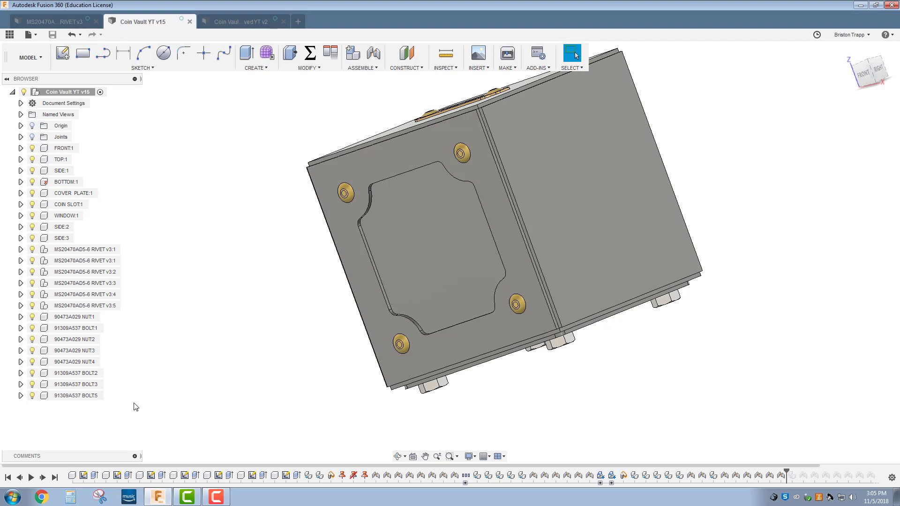
{"action": "left_click", "coordinate": [83, 475]}
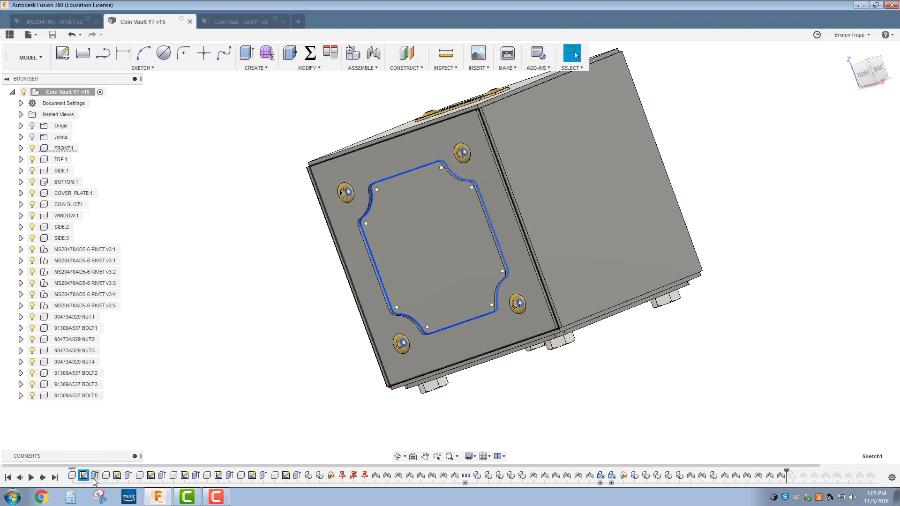
{"action": "left_click", "coordinate": [128, 475]}
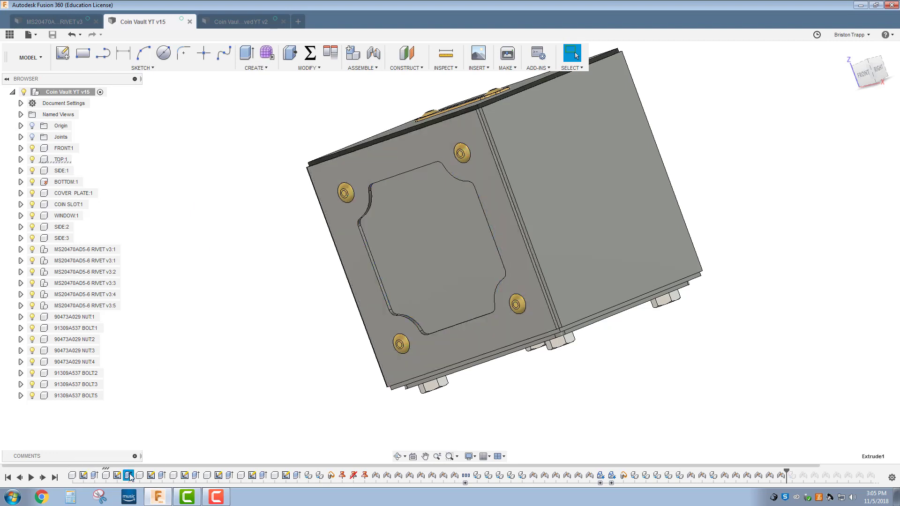
{"action": "left_click", "coordinate": [162, 475], "text": "shift"}
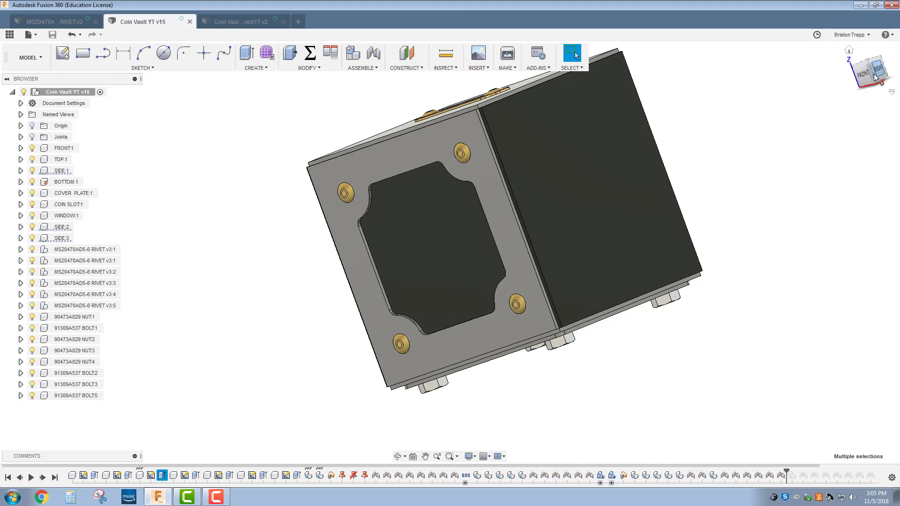
{"action": "left_click", "coordinate": [848, 49]}
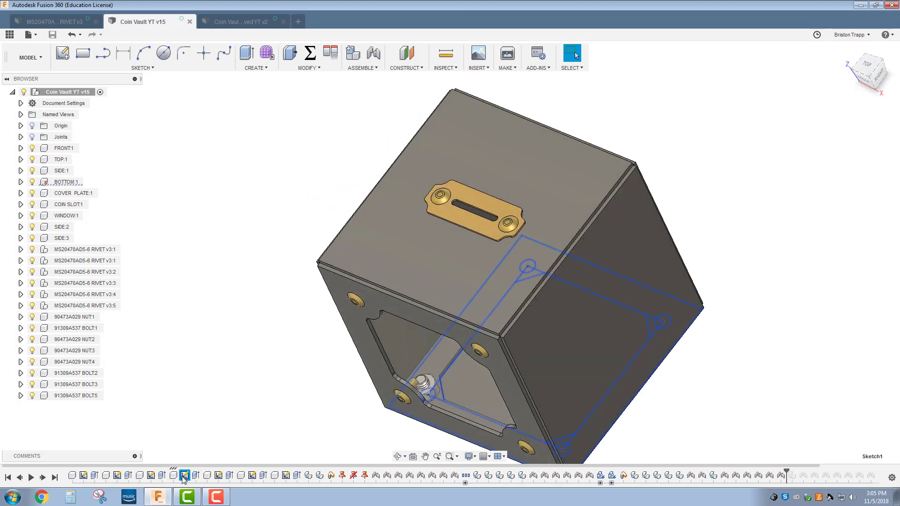
{"action": "left_click", "coordinate": [150, 476]}
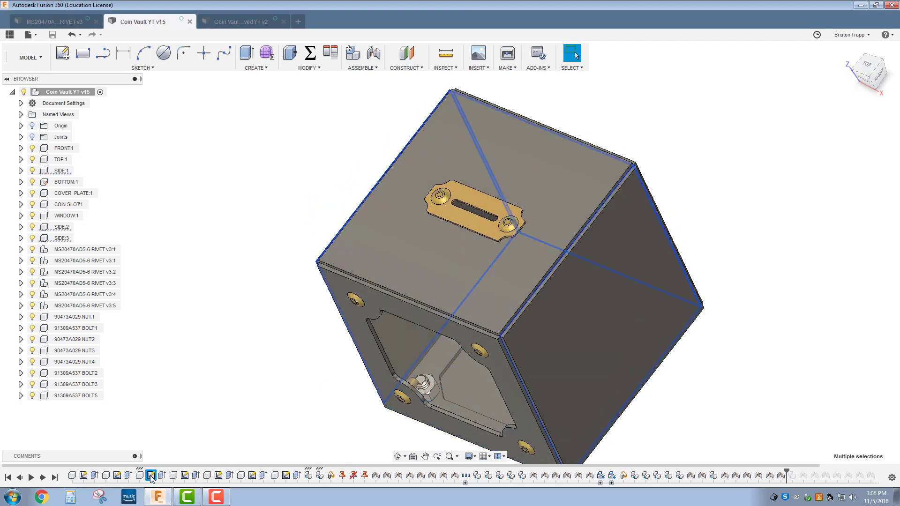
{"action": "right_click", "coordinate": [150, 475]}
{"action": "left_click", "coordinate": [173, 409]}
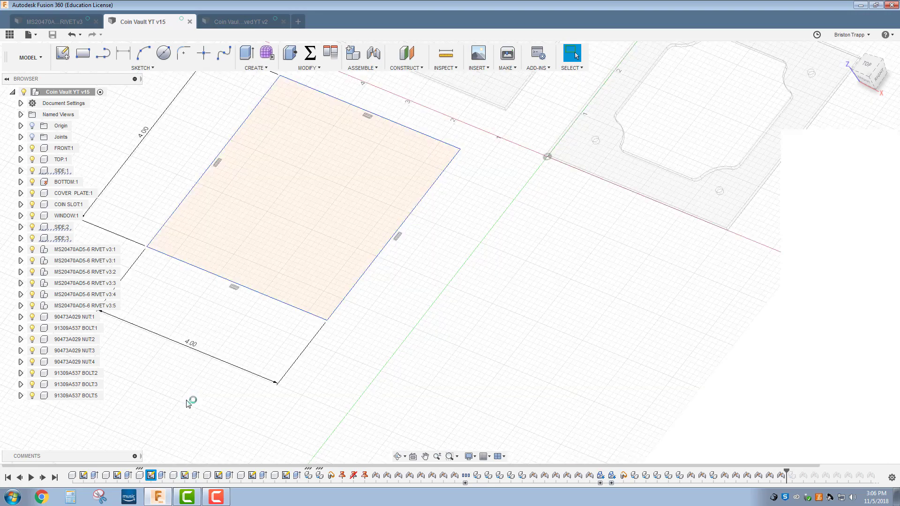
- Draw a circle near the centre of the 4.00 in square side plate profile and finish the sketch
{"action": "left_click", "coordinate": [163, 53]}
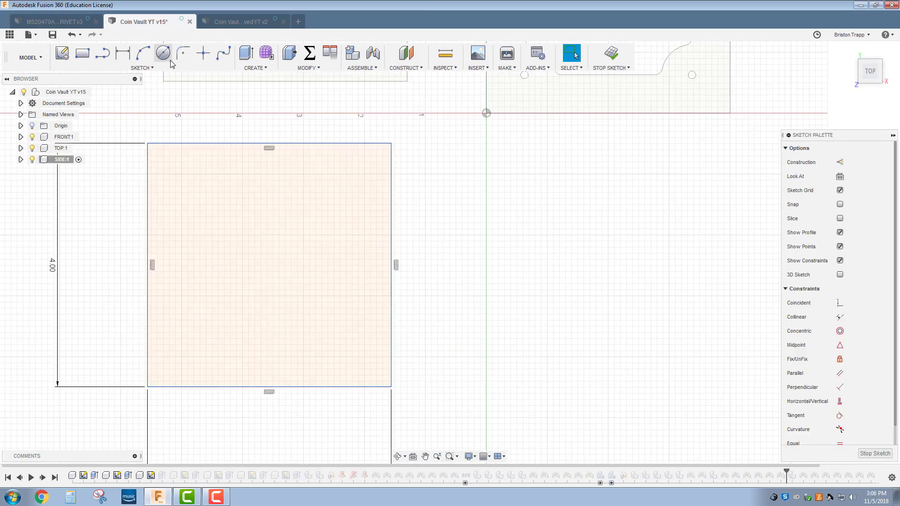
{"action": "left_click", "coordinate": [267, 261]}
{"action": "left_click", "coordinate": [282, 275]}
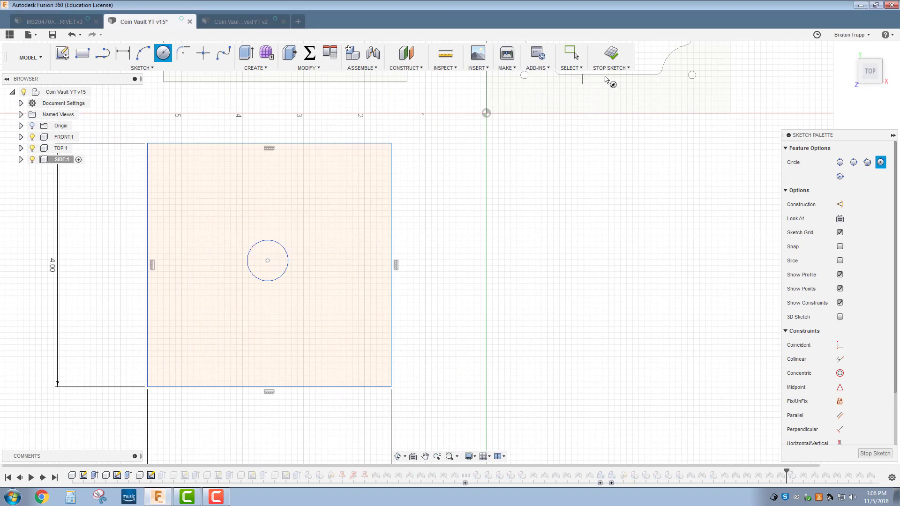
{"action": "left_click", "coordinate": [606, 54]}
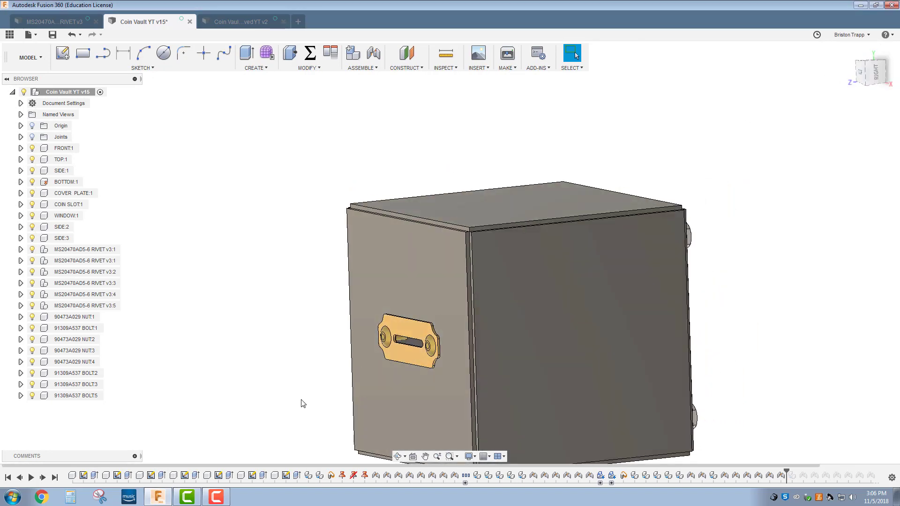
- Edit the side plate's extrusion to leave out the circular profile, then inspect the holes around the box
{"action": "left_click", "coordinate": [151, 475]}
{"action": "right_click", "coordinate": [151, 476]}
{"action": "key", "text": "Escape"}
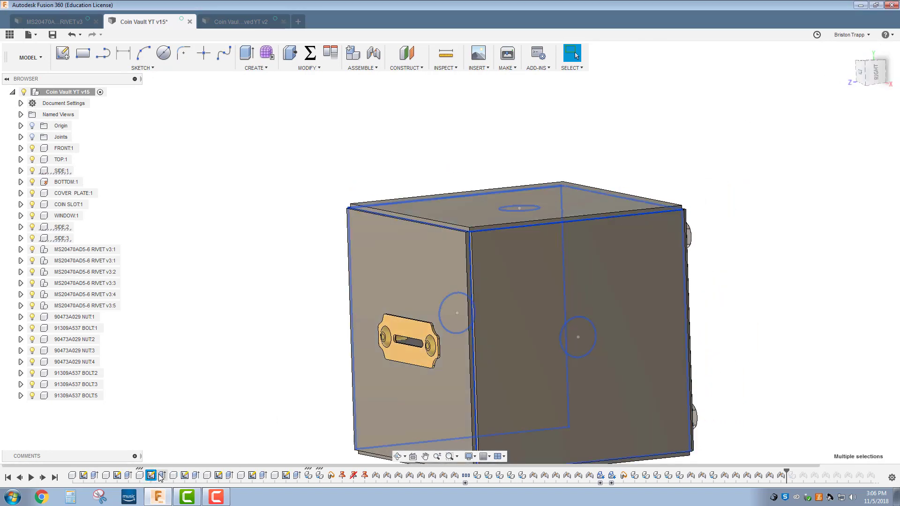
{"action": "left_click", "coordinate": [162, 475]}
{"action": "right_click", "coordinate": [159, 476]}
{"action": "left_click", "coordinate": [235, 398]}
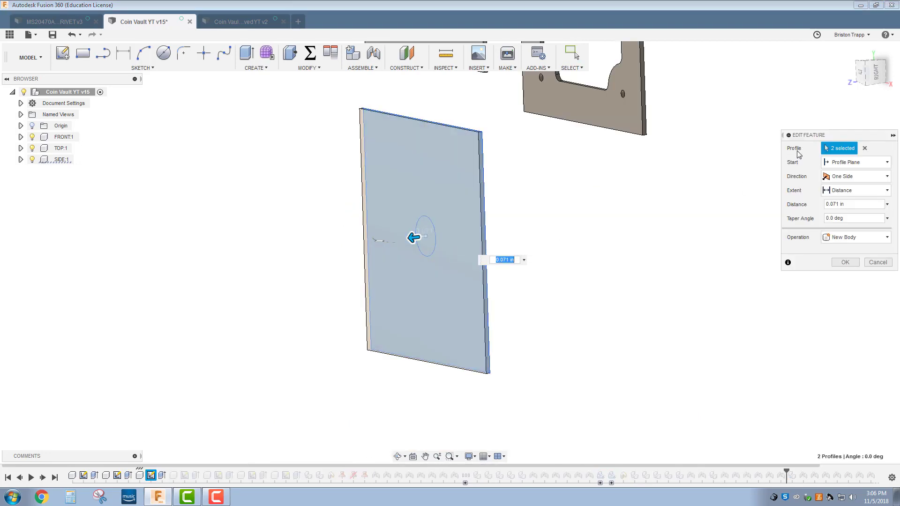
{"action": "left_click_drag", "start_coordinate": [874, 77], "coordinate": [863, 87]}
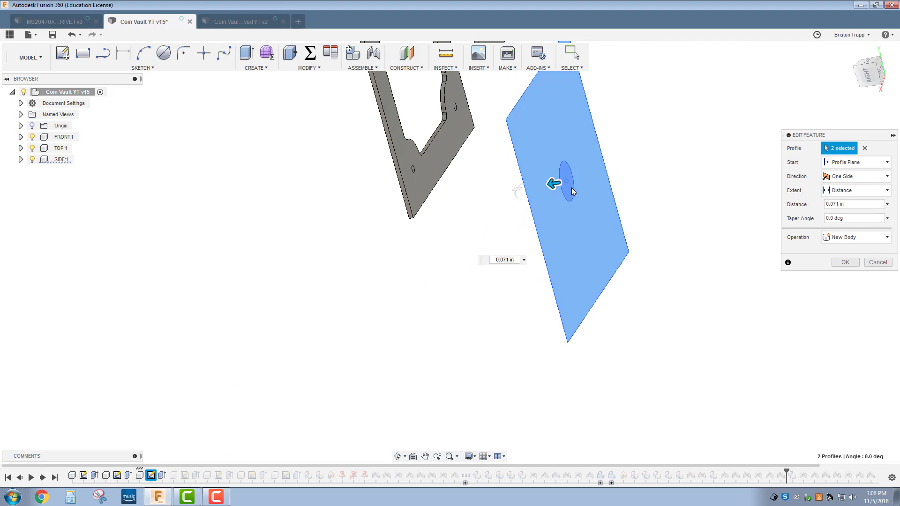
{"action": "left_click", "coordinate": [559, 182]}
{"action": "left_click", "coordinate": [846, 263]}
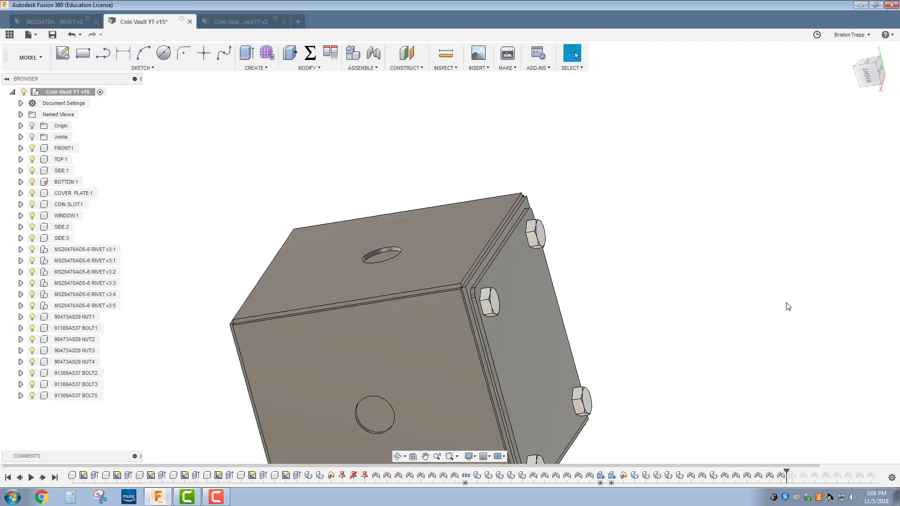
{"action": "left_click", "coordinate": [878, 82]}
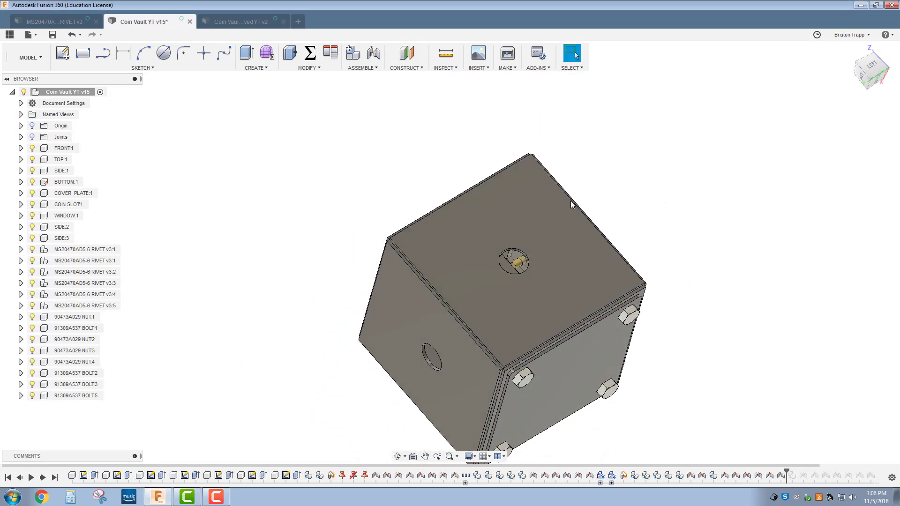
{"action": "left_click_drag", "start_coordinate": [861, 79], "coordinate": [438, 36]}
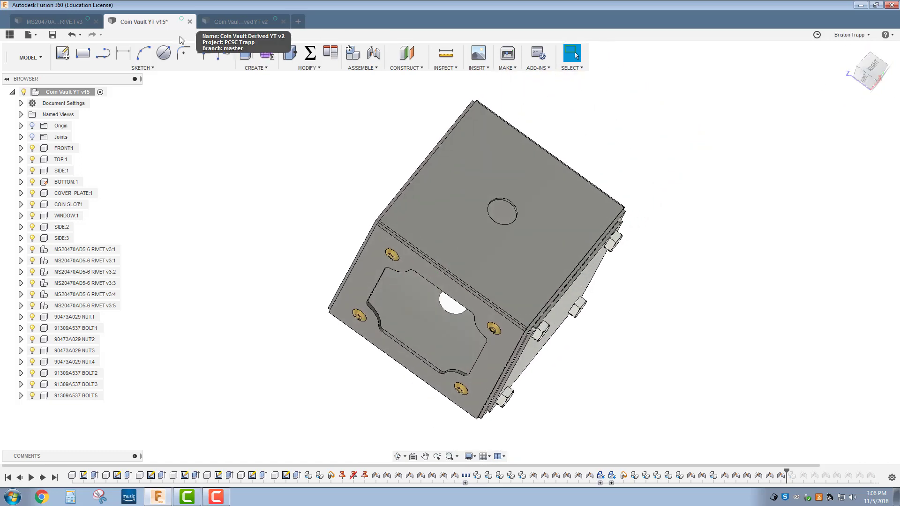
- Save the original design as a new version and update the derived flat layout from it
{"action": "left_click", "coordinate": [257, 21]}
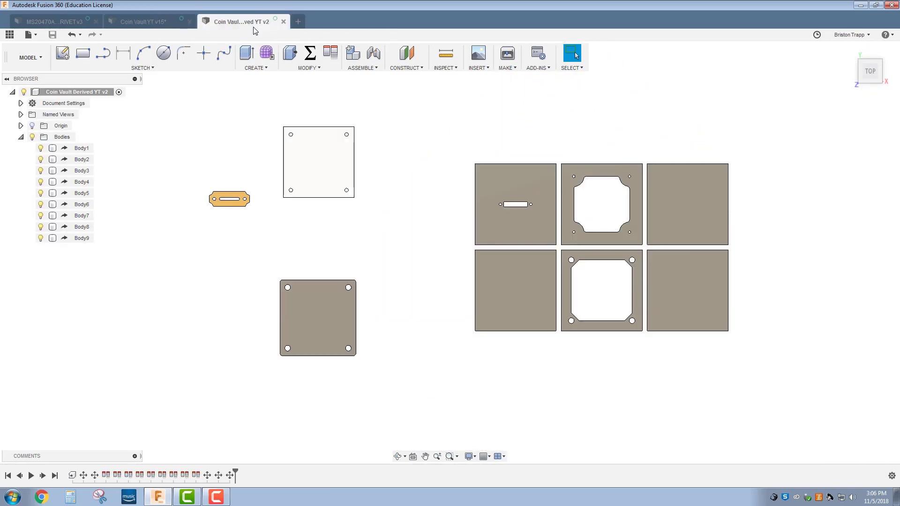
{"action": "left_click", "coordinate": [155, 21]}
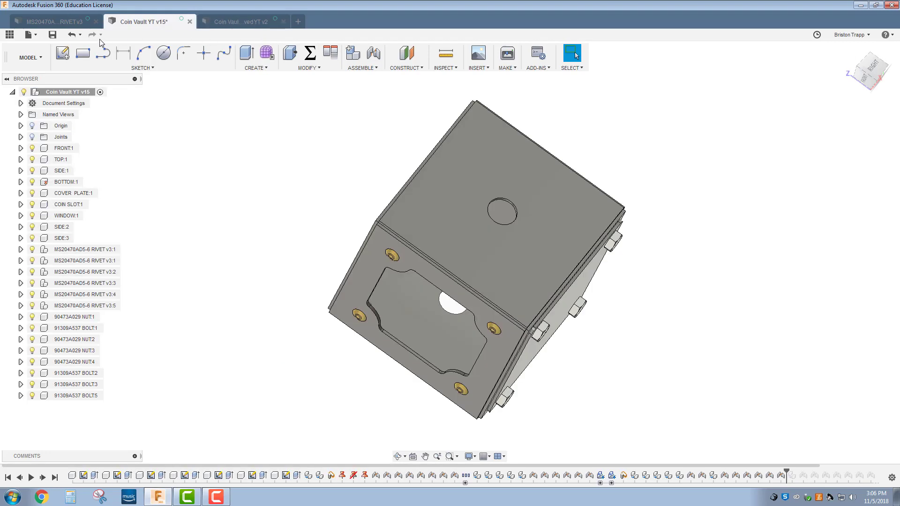
{"action": "left_click", "coordinate": [52, 34]}
{"action": "left_click", "coordinate": [439, 242]}
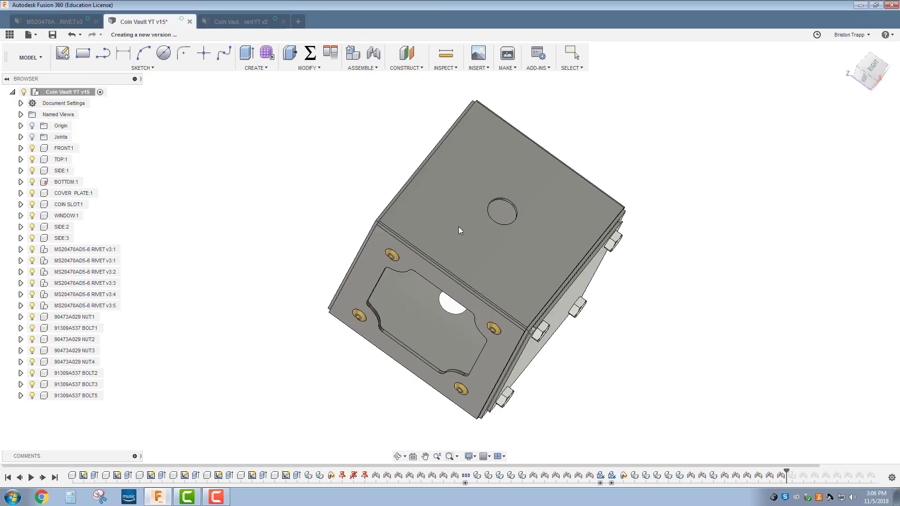
{"action": "left_click", "coordinate": [245, 22]}
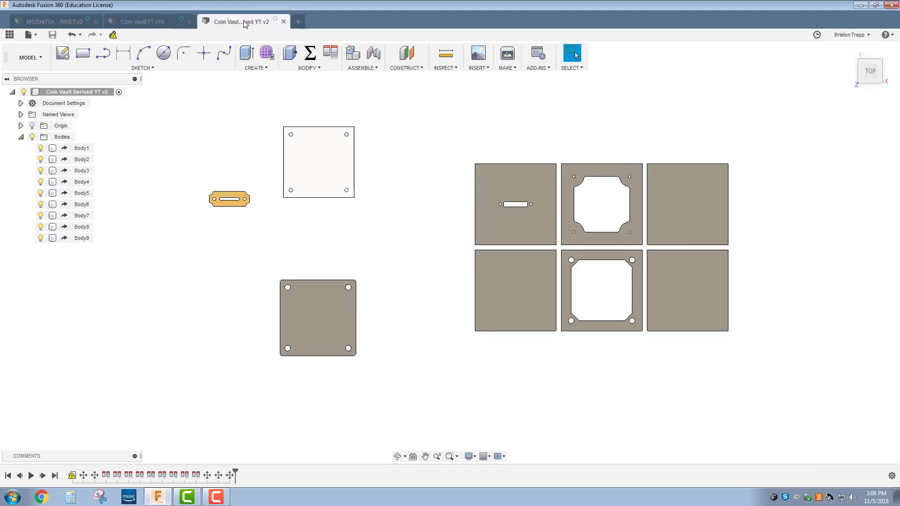
{"action": "left_click", "coordinate": [112, 36]}
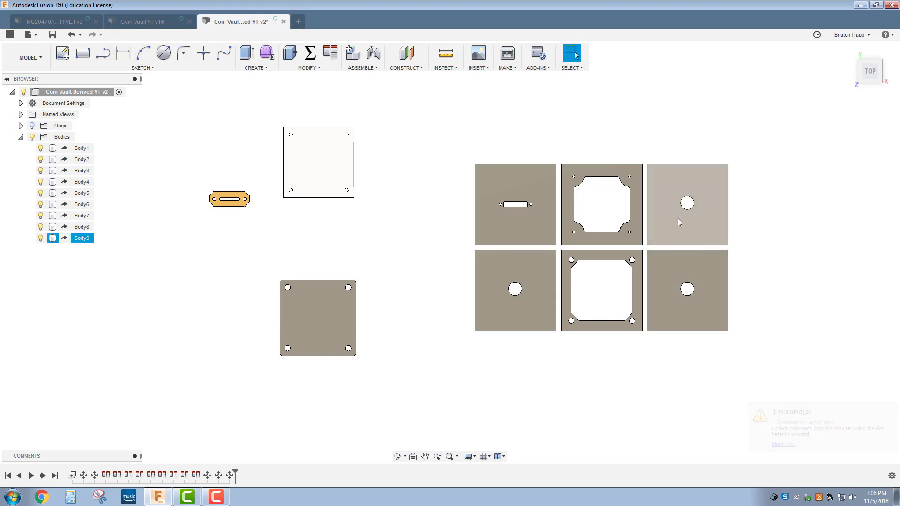
- Undo the circular hole changes to the side plates in the original design and save it as a new version
{"action": "left_click", "coordinate": [152, 21]}
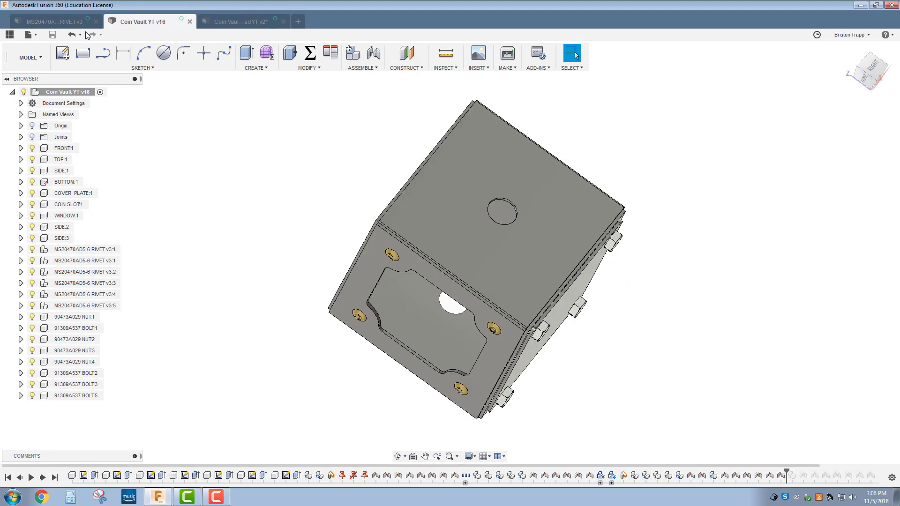
{"action": "left_click", "coordinate": [69, 41]}
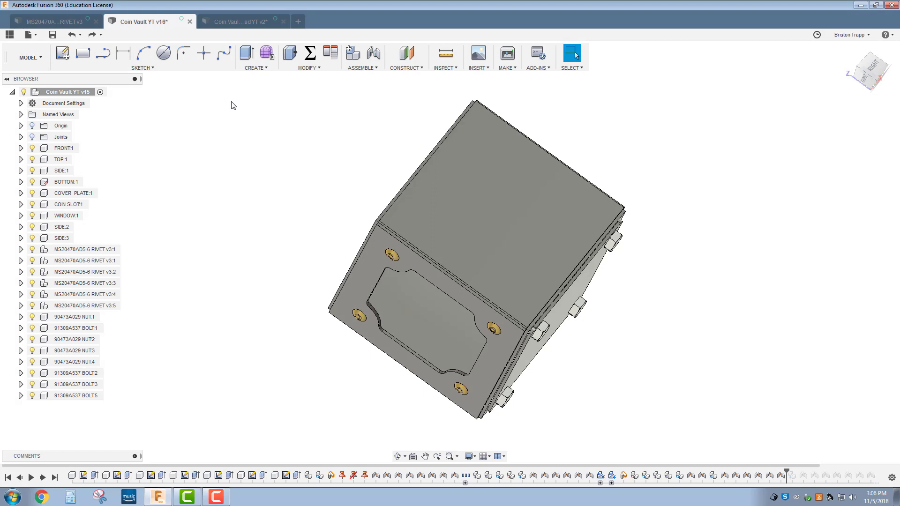
{"action": "left_click", "coordinate": [52, 34]}
{"action": "left_click", "coordinate": [445, 243]}
- Return to the derived flat layout and update it to the latest version of the original design
{"action": "left_click", "coordinate": [253, 22]}
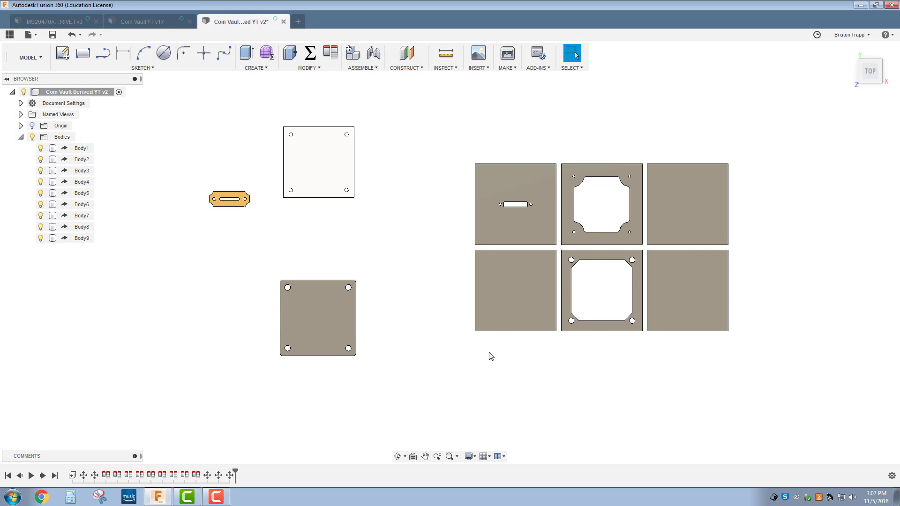
{"action": "scroll", "coordinate": [527, 355], "scroll_direction": "up", "scroll_amount": 1}
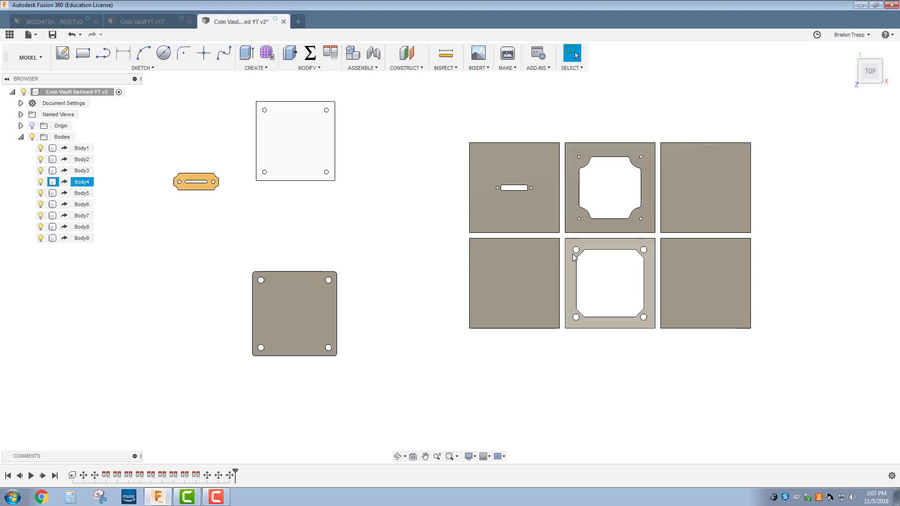